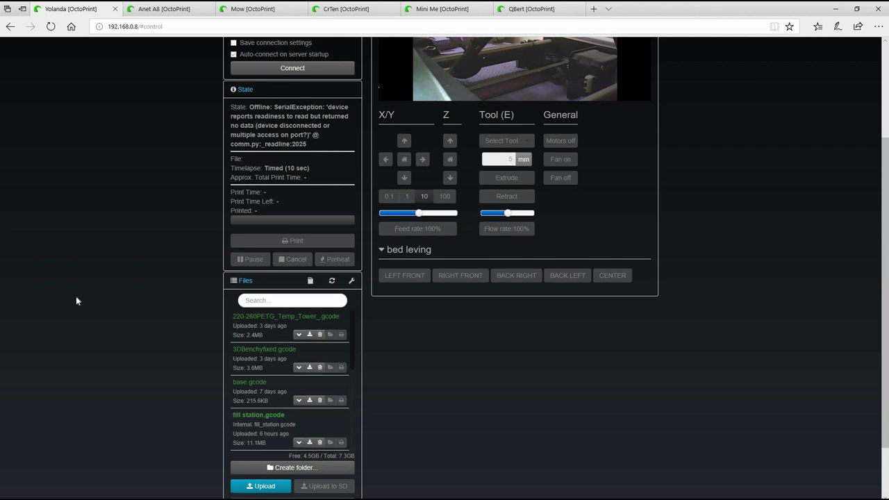
- Glance at the Anet A8, Mow and QBert printer pages
scroll(80, 293, up, 2)
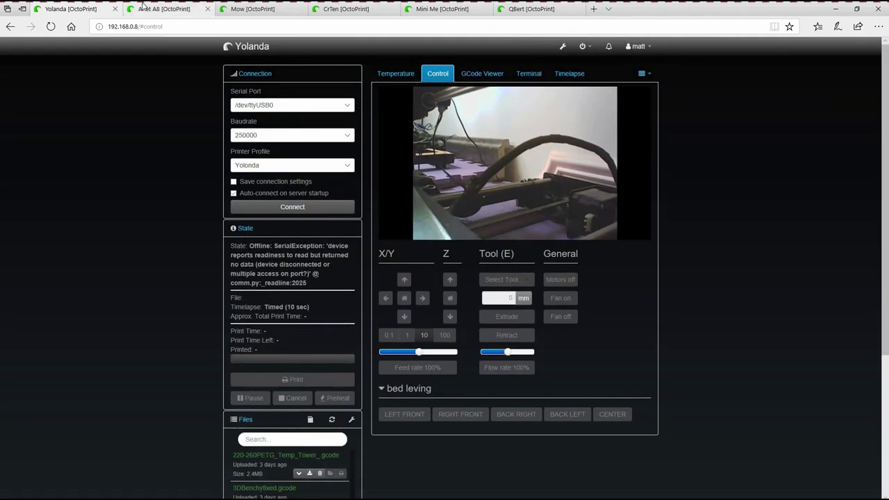
mouse_move(143, 13)
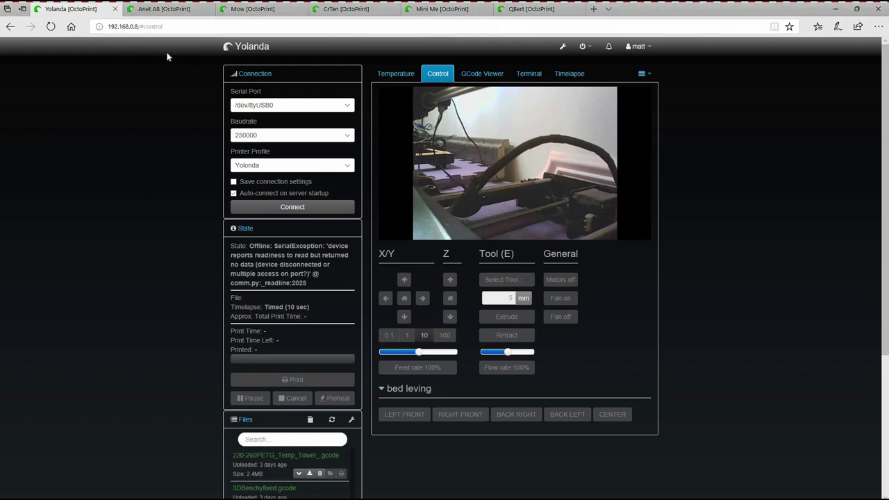
click(162, 9)
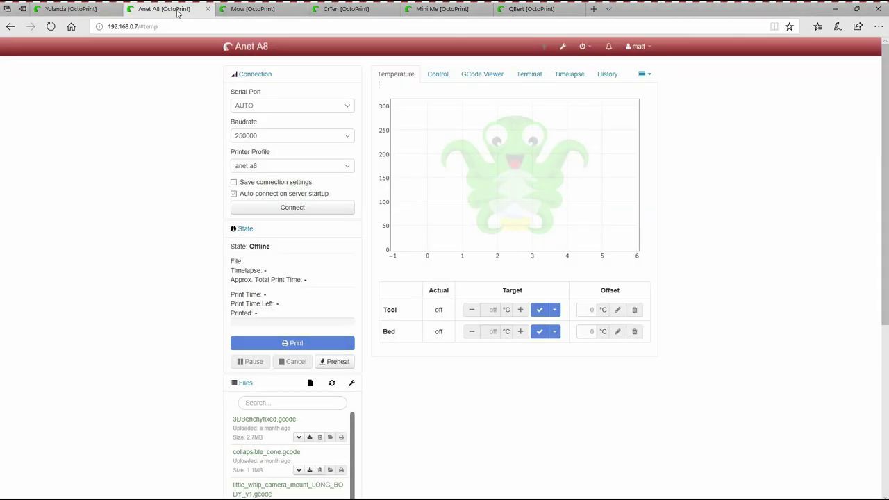
click(244, 10)
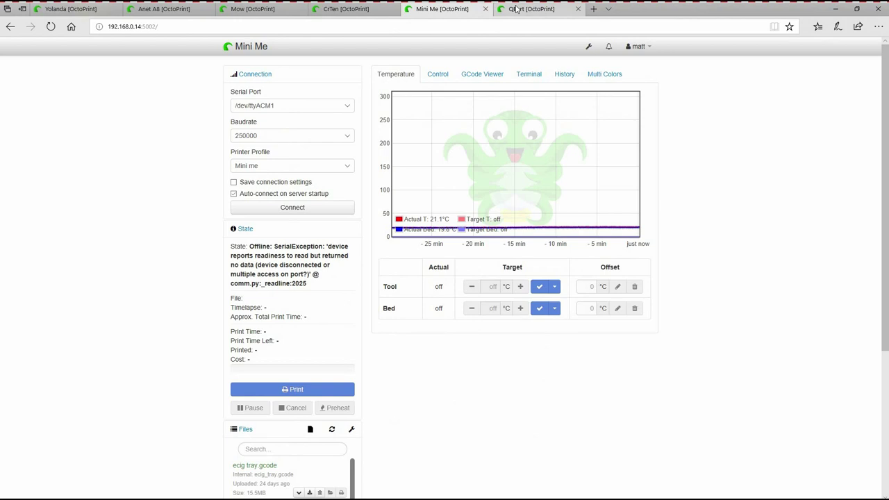
click(516, 9)
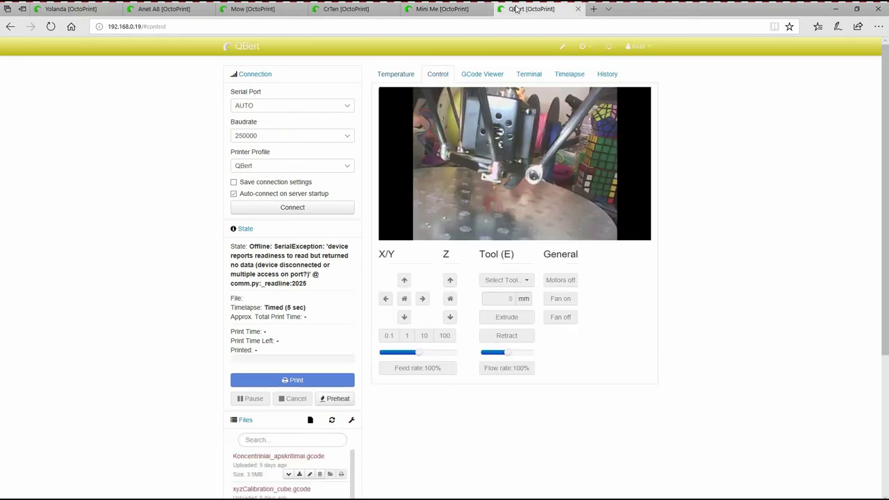
- Cycle through Yolanda, Anet A8, Mow, CrTen and Mini Me, ending in QBert's OctoPrint settings
click(58, 10)
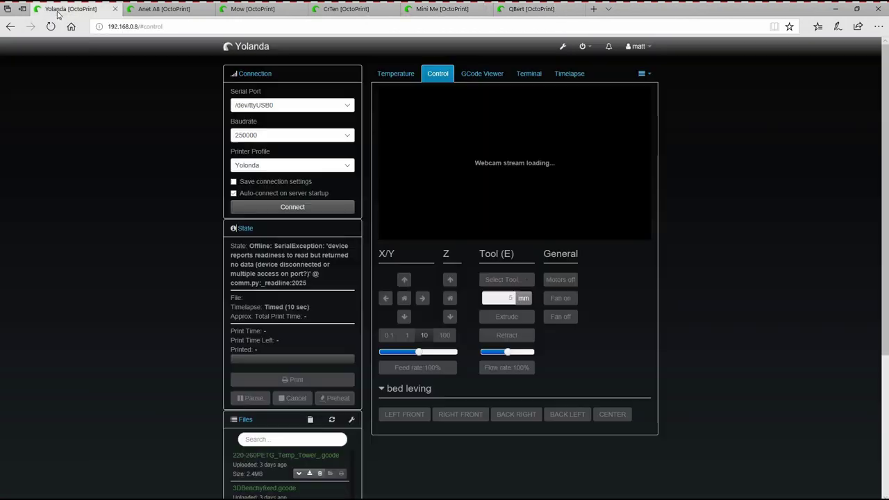
click(148, 11)
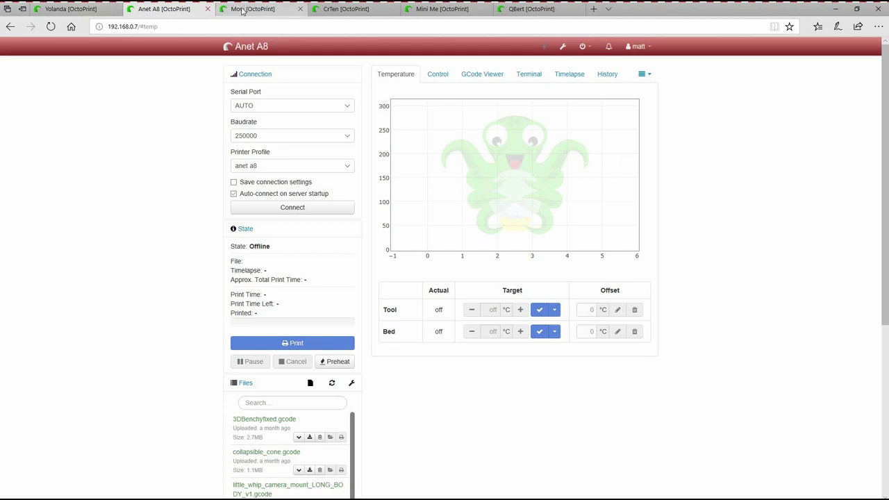
click(243, 10)
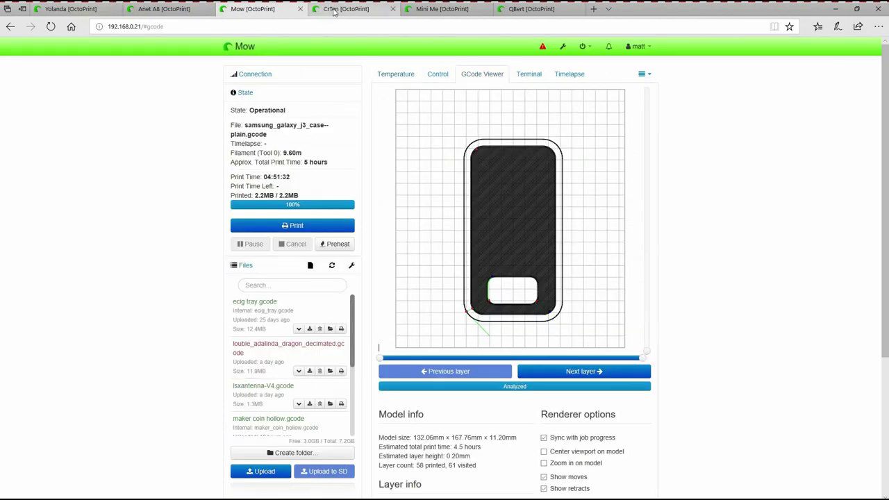
click(334, 10)
click(433, 10)
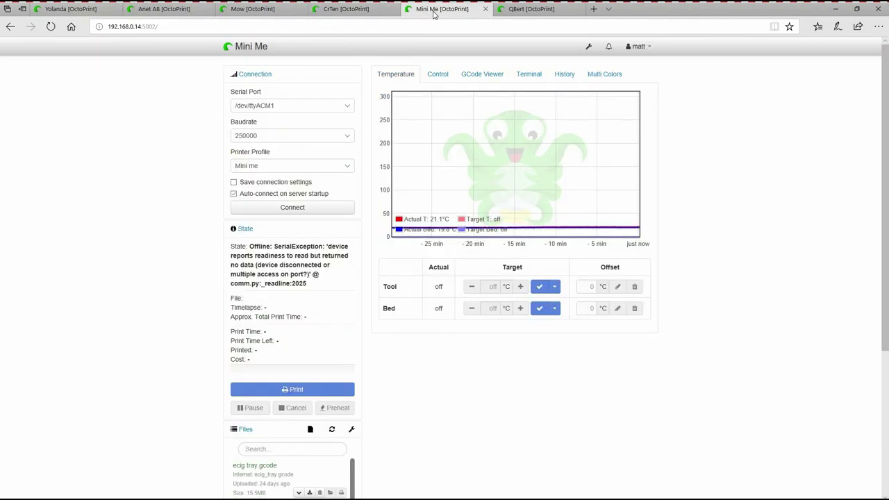
click(512, 9)
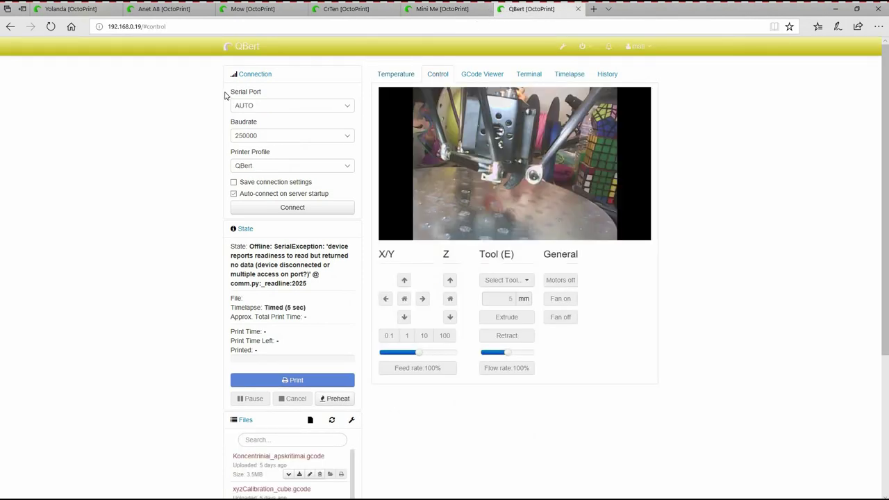
click(565, 48)
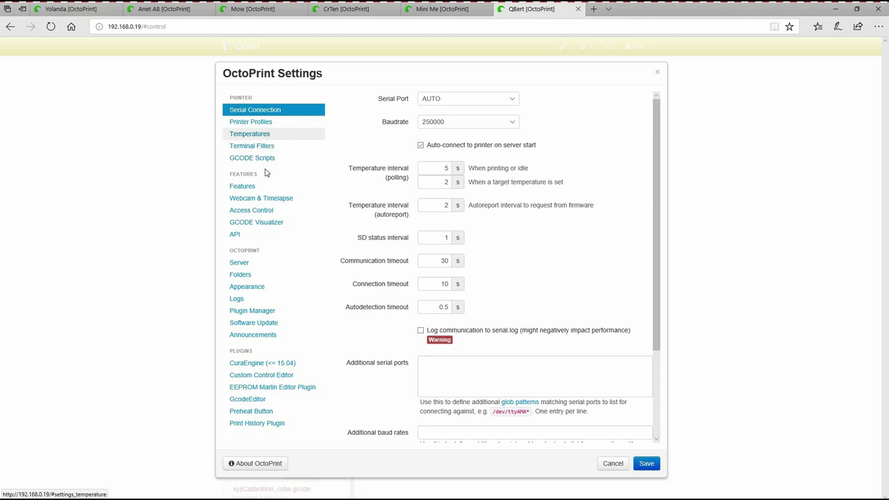
click(249, 293)
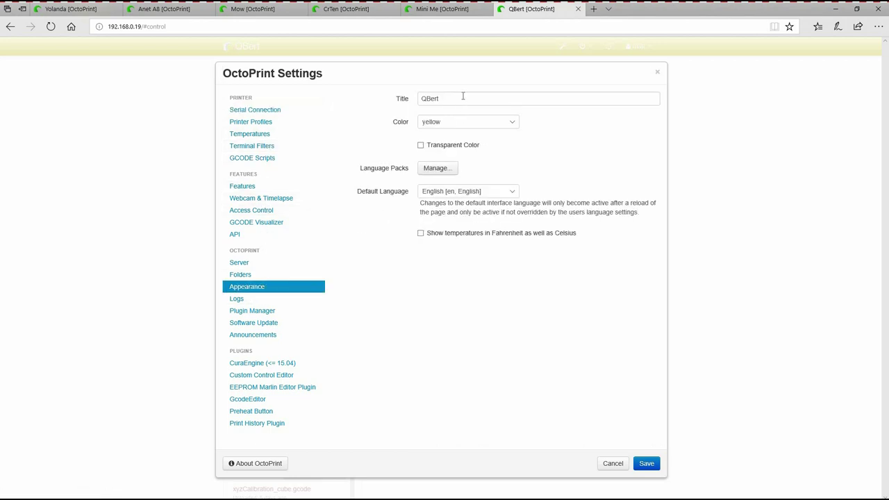
drag(463, 98, 406, 99)
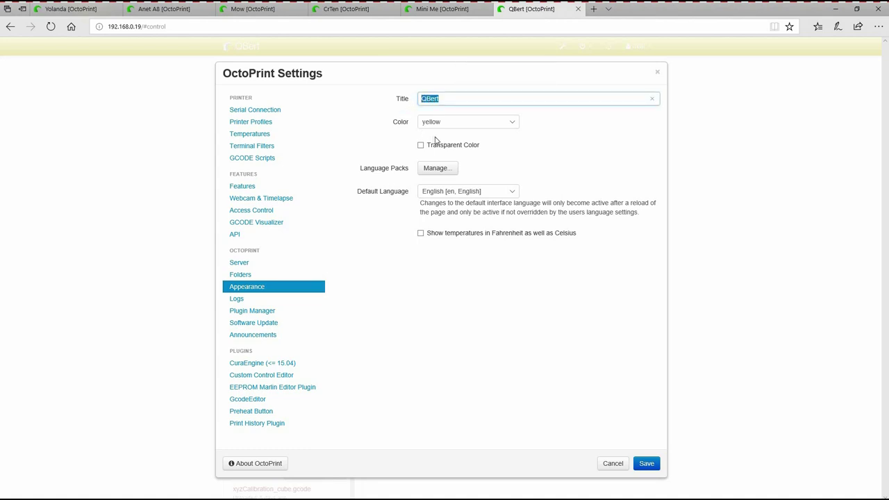
click(457, 127)
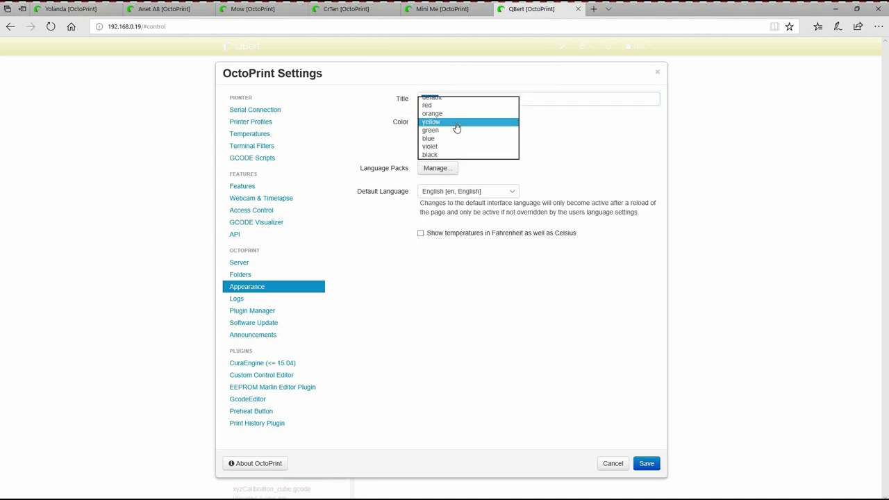
click(442, 179)
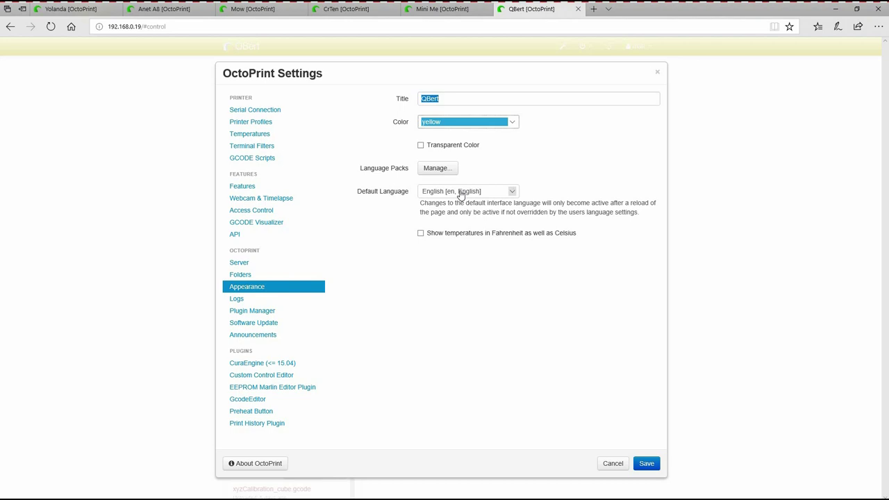
click(648, 464)
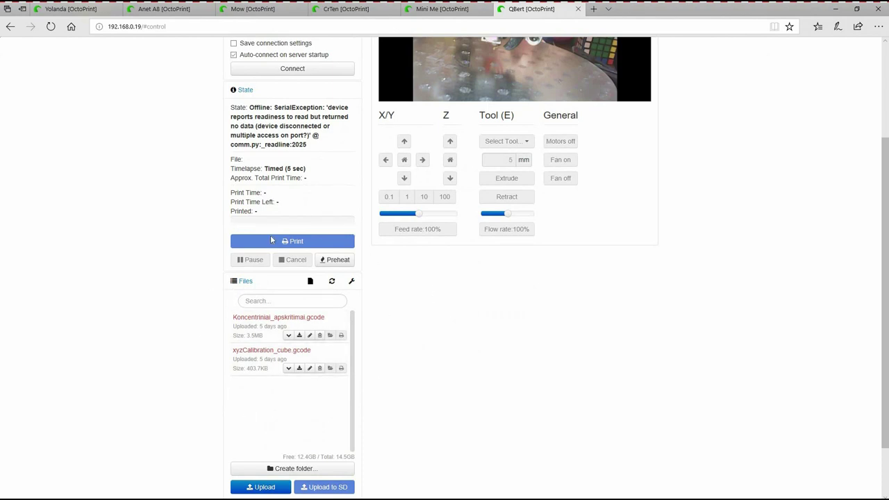
- Scroll QBert's Control page to the top, show its Temperature graph, and reopen settings
scroll(278, 306, up, 1)
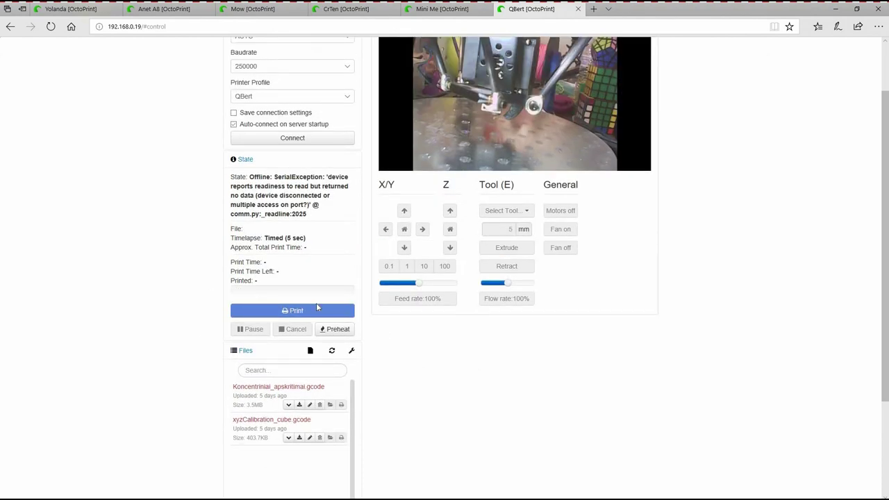
scroll(333, 327, up, 1)
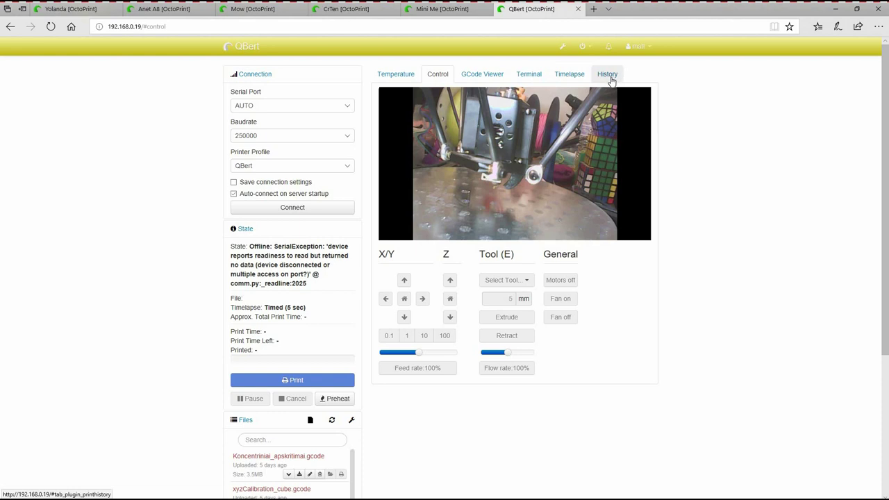
click(404, 74)
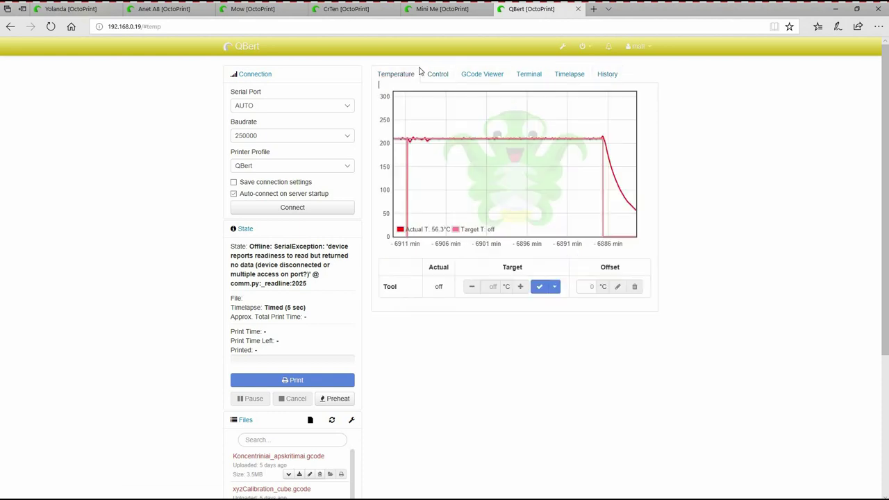
click(563, 55)
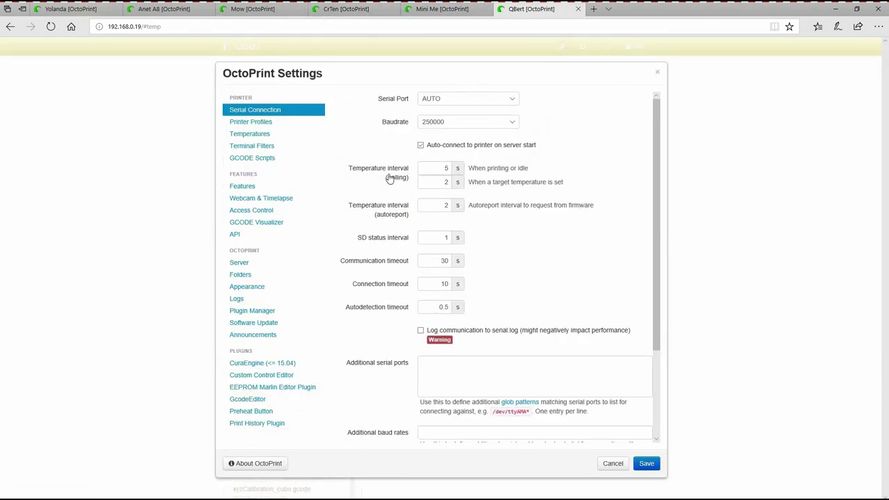
- Browse the Install new Plugins repository list all the way to the bottom
click(265, 314)
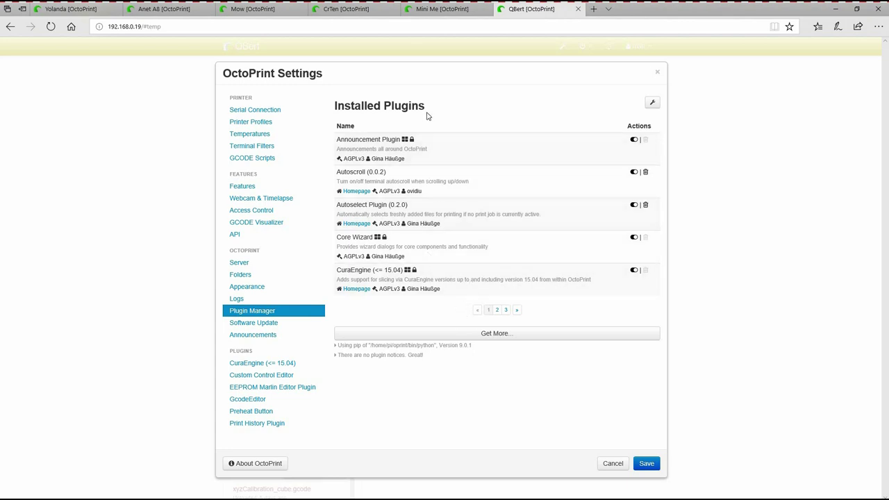
click(436, 339)
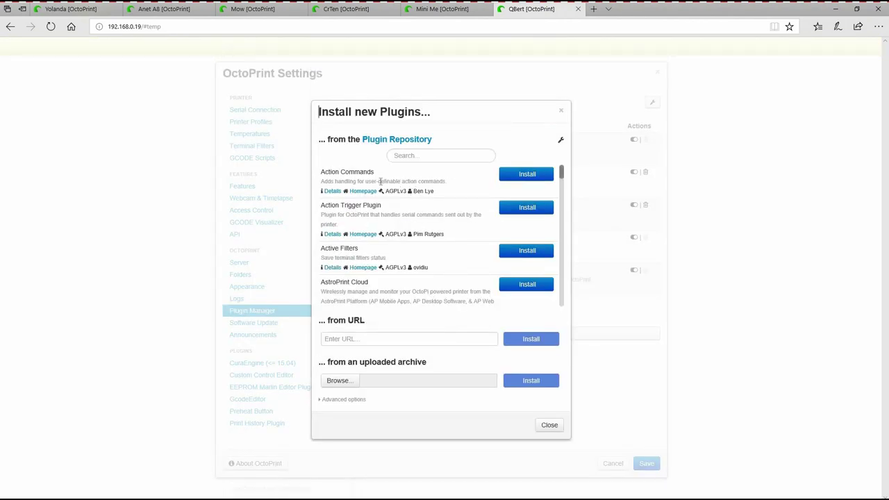
scroll(380, 182, down, 5)
scroll(380, 195, down, 3)
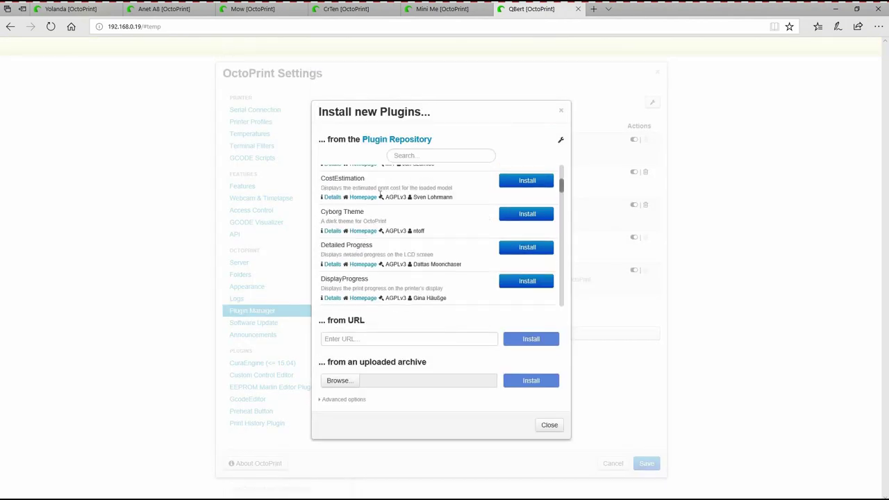
scroll(380, 198, down, 10)
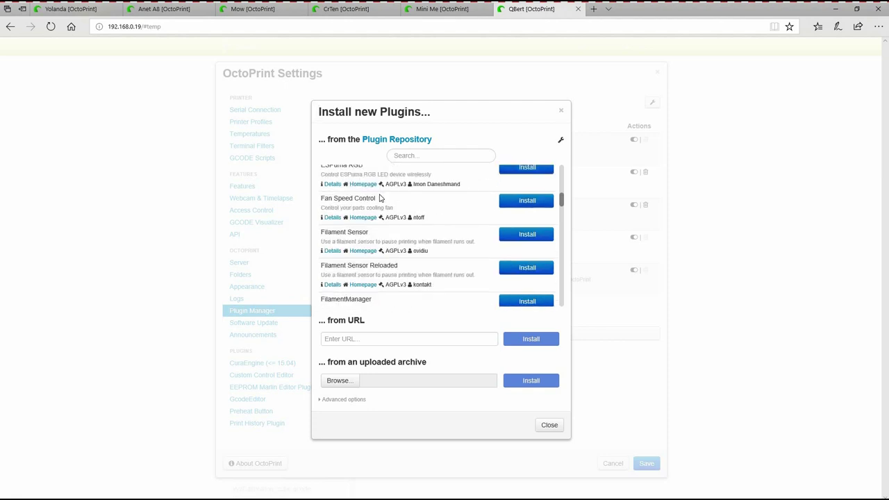
scroll(382, 201, down, 10)
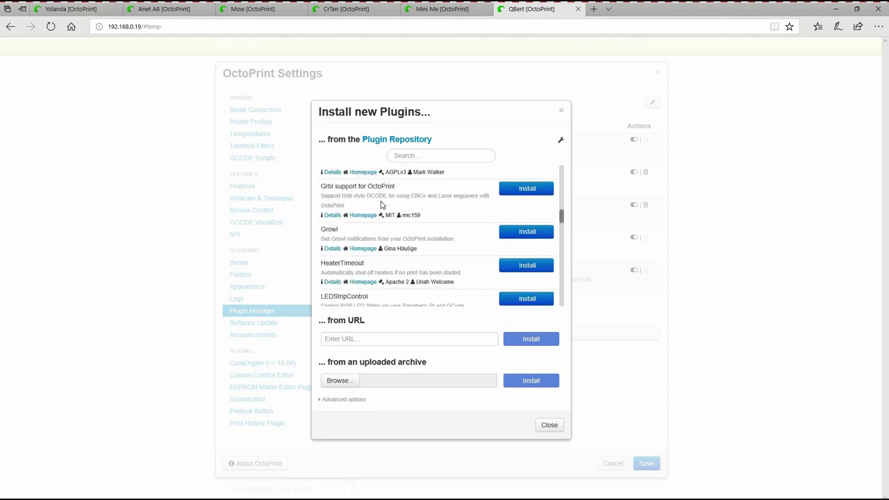
scroll(387, 217, down, 10)
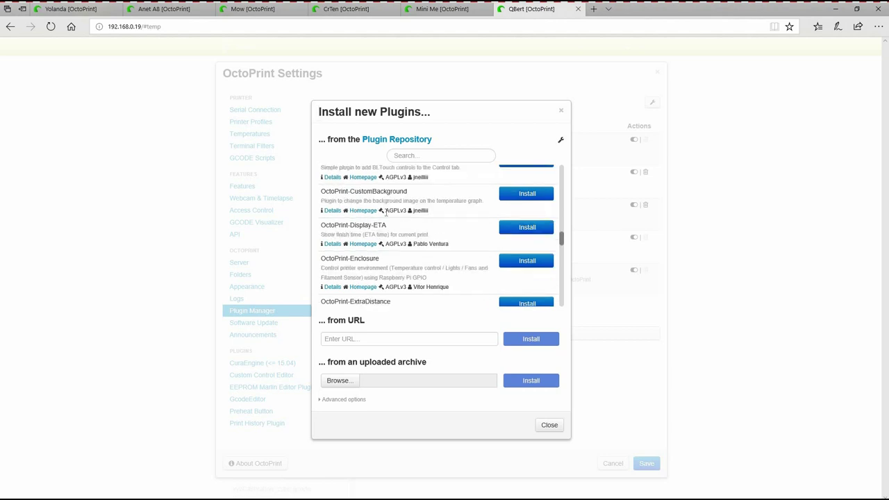
scroll(389, 217, down, 7)
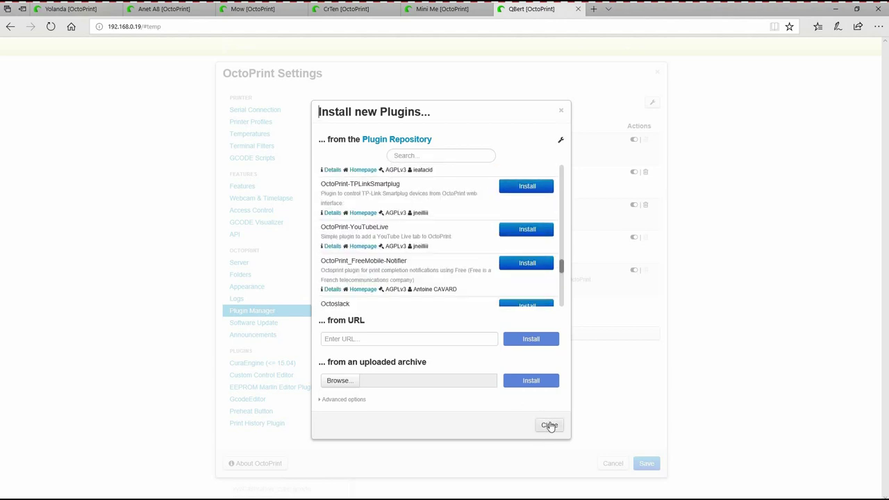
scroll(403, 266, down, 5)
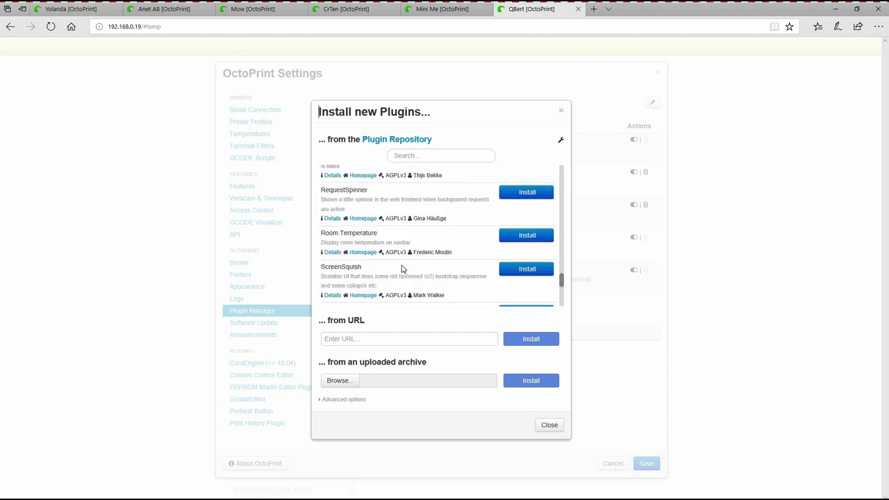
scroll(391, 242, down, 5)
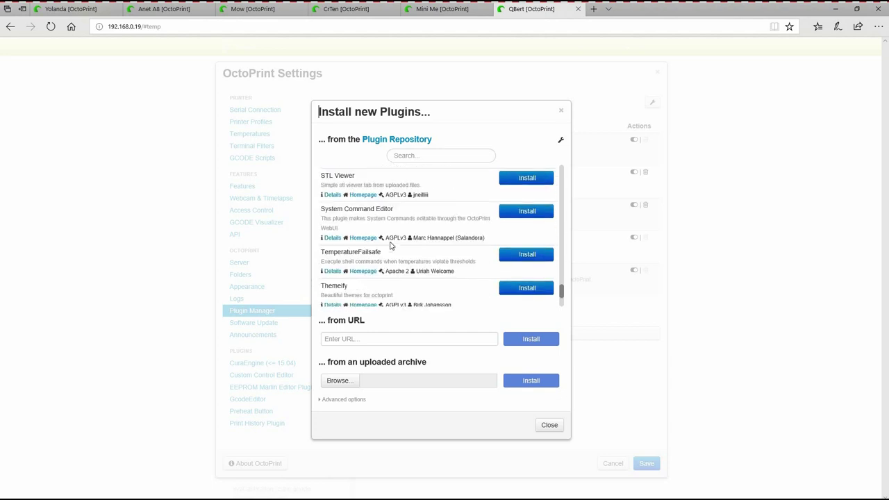
scroll(390, 243, down, 5)
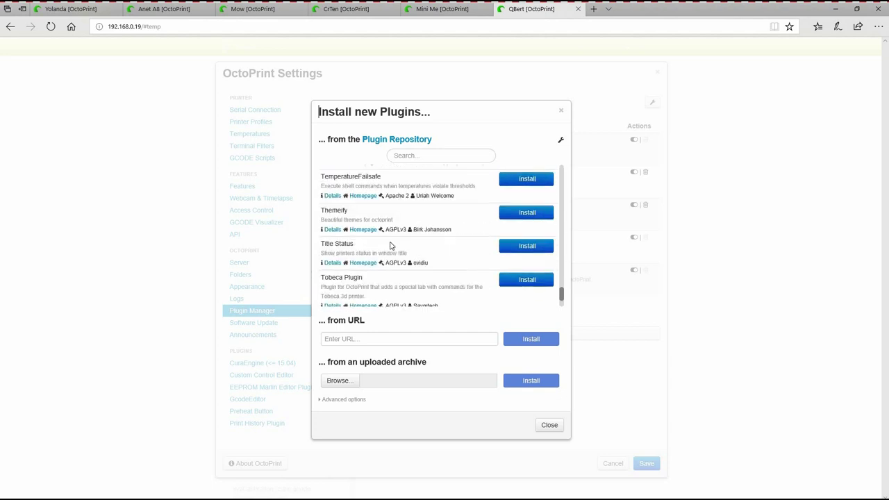
- Close the plugin repository, returning to the Installed Plugins list
click(549, 426)
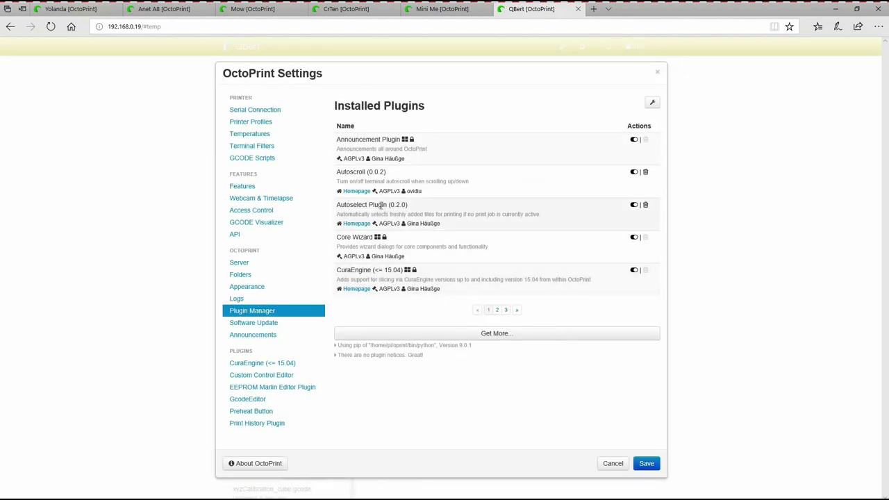
drag(343, 204, 411, 207)
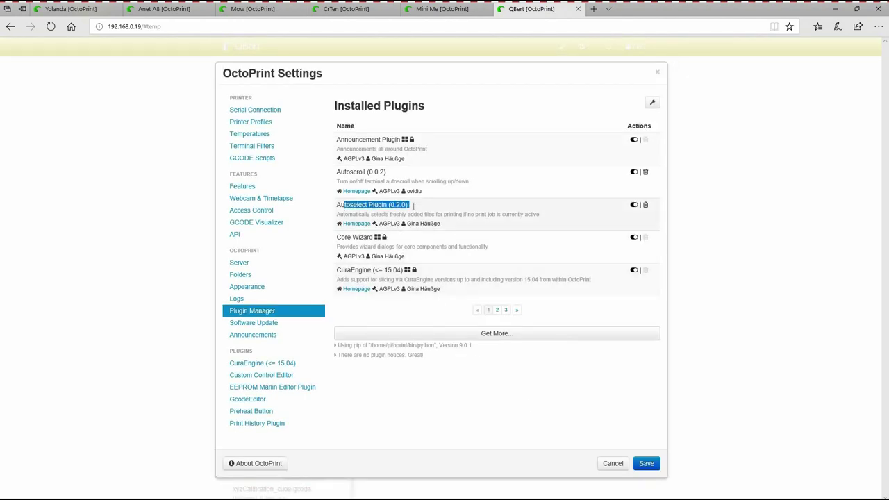
click(428, 211)
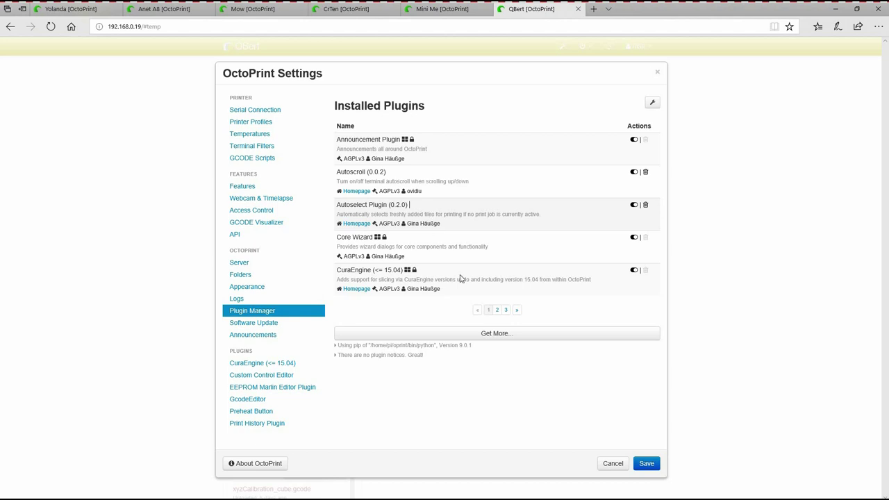
- Cancel settings and scroll QBert's dashboard down to the Files panel and back up
click(614, 463)
scroll(194, 370, down, 3)
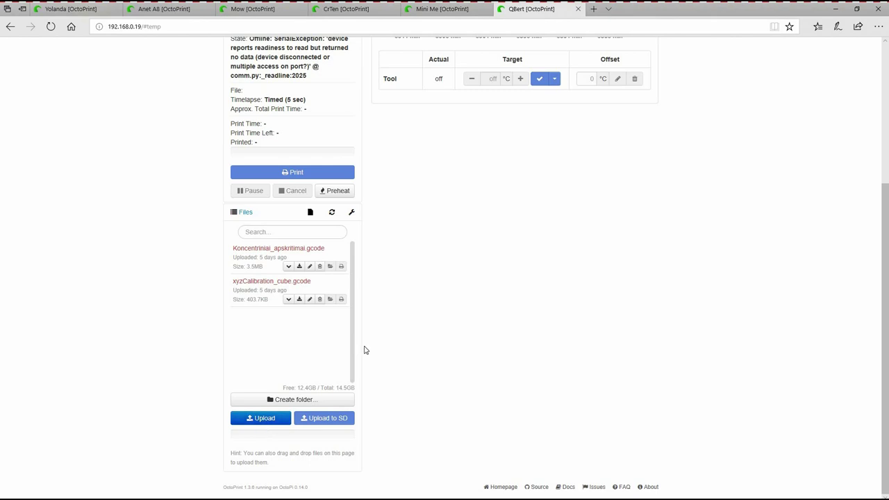
scroll(363, 341, up, 3)
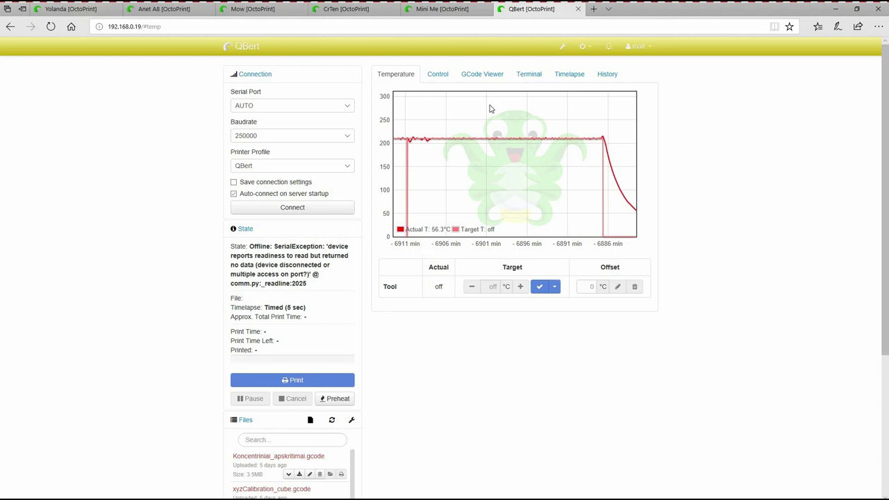
click(565, 48)
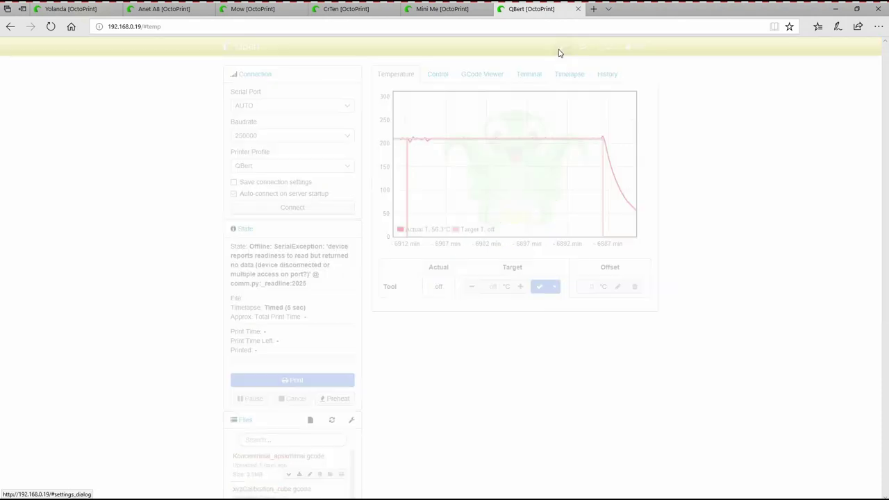
click(254, 312)
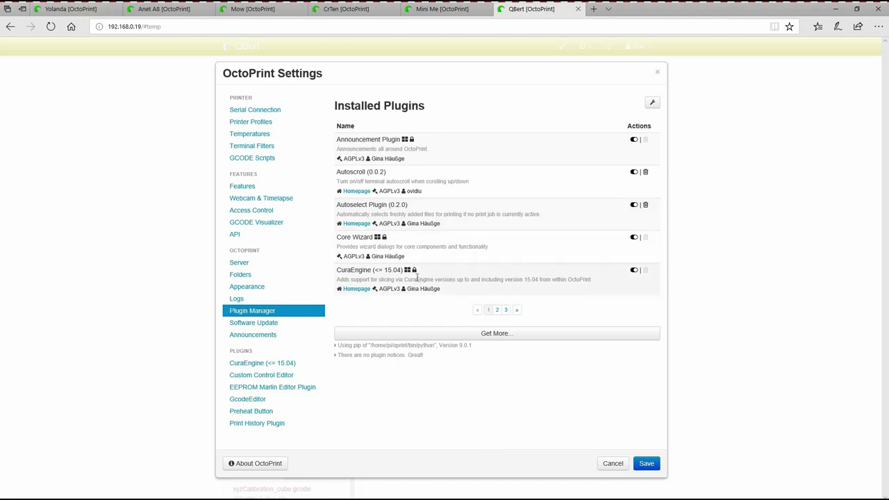
click(497, 310)
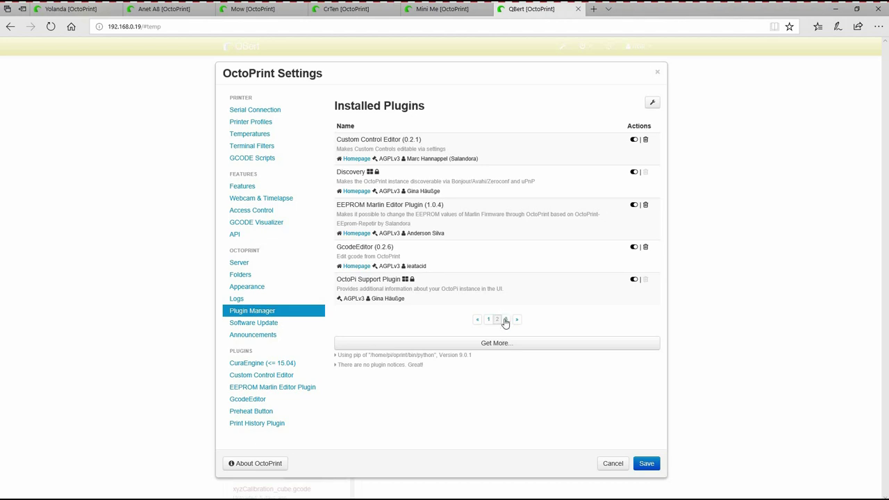
click(506, 320)
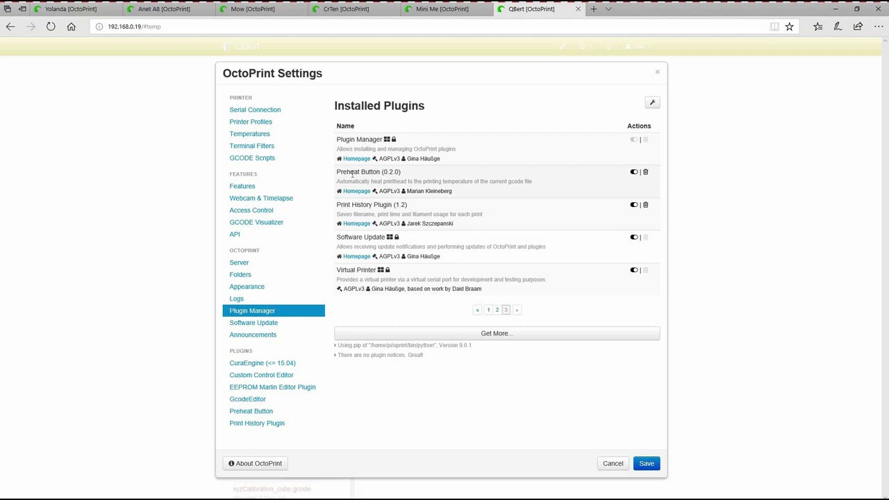
drag(337, 176, 403, 173)
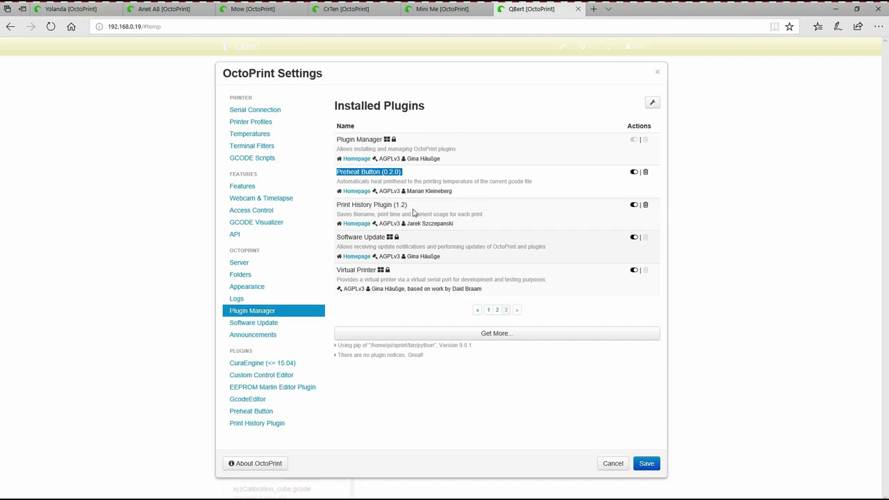
click(487, 311)
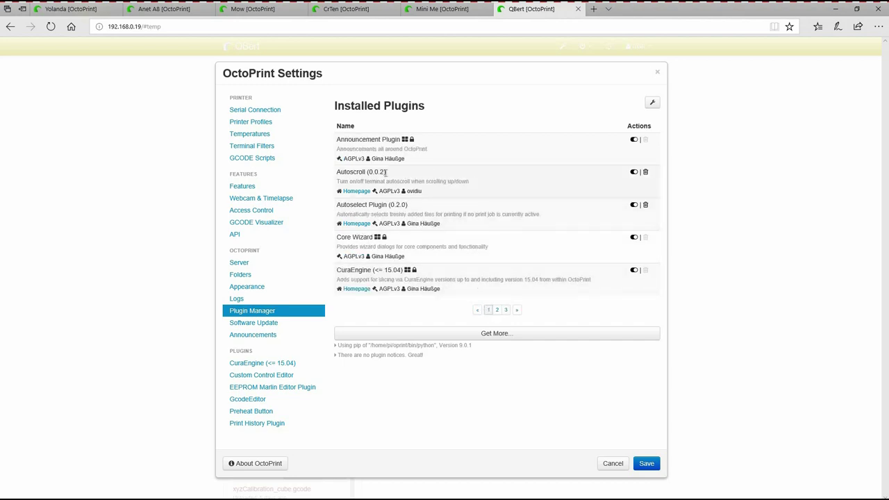
drag(394, 172, 313, 173)
click(351, 174)
- Close settings, open QBert's Terminal tab, and scroll through its log
click(612, 464)
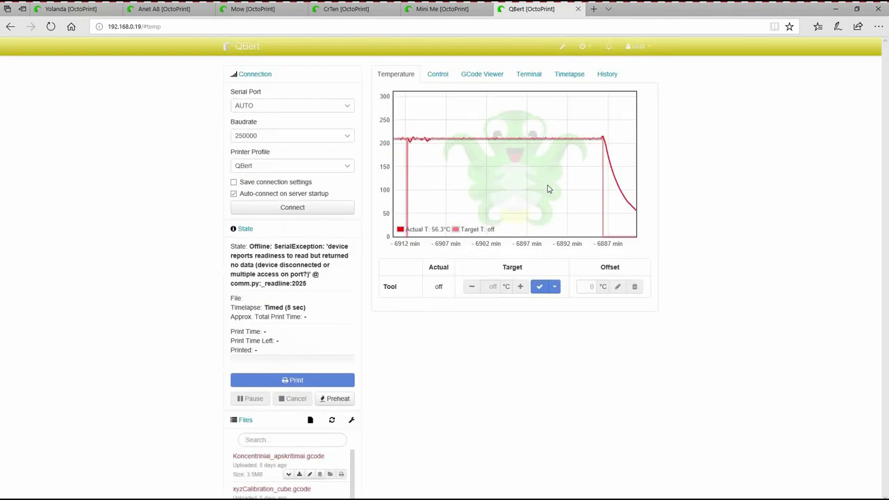
click(530, 74)
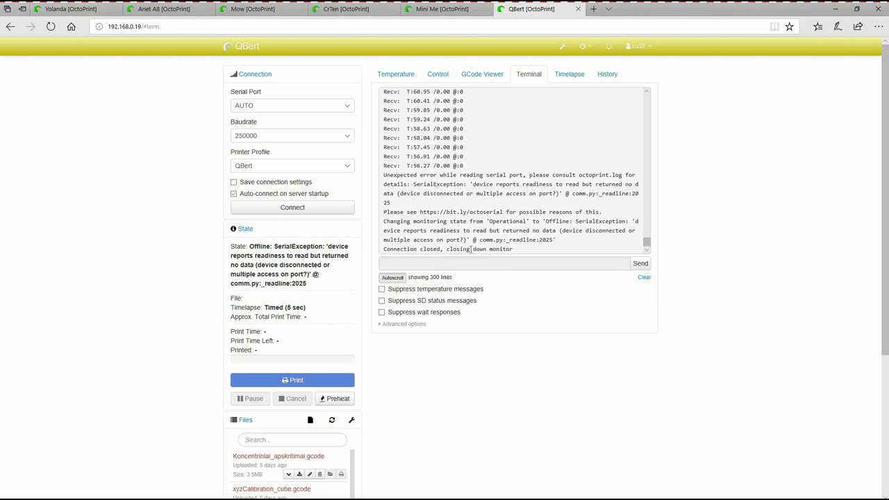
scroll(472, 205, up, 2)
scroll(466, 181, down, 5)
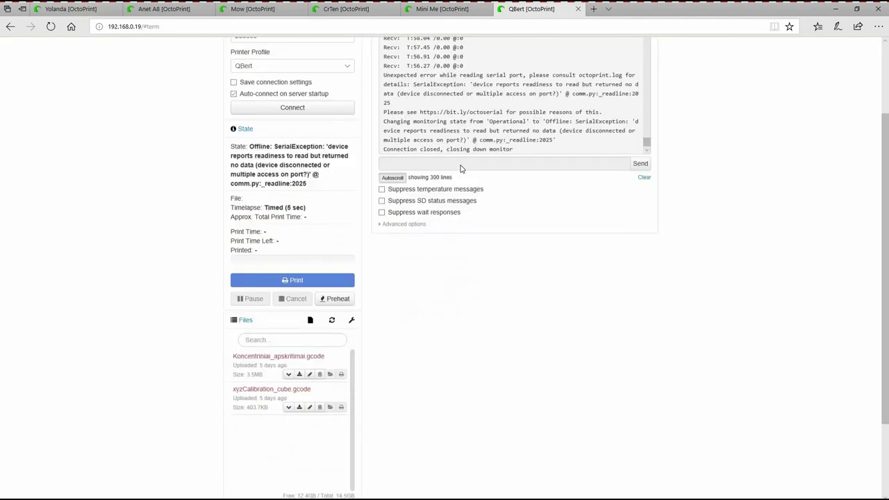
scroll(731, 351, up, 5)
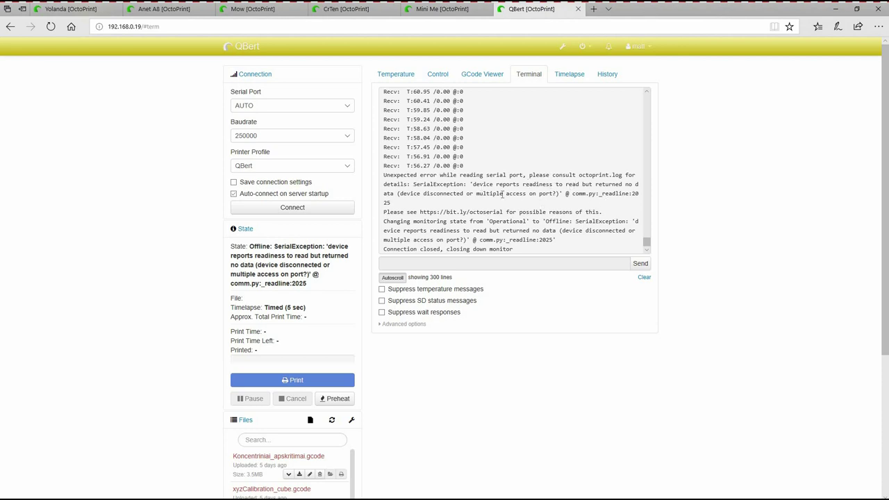
scroll(502, 194, down, 2)
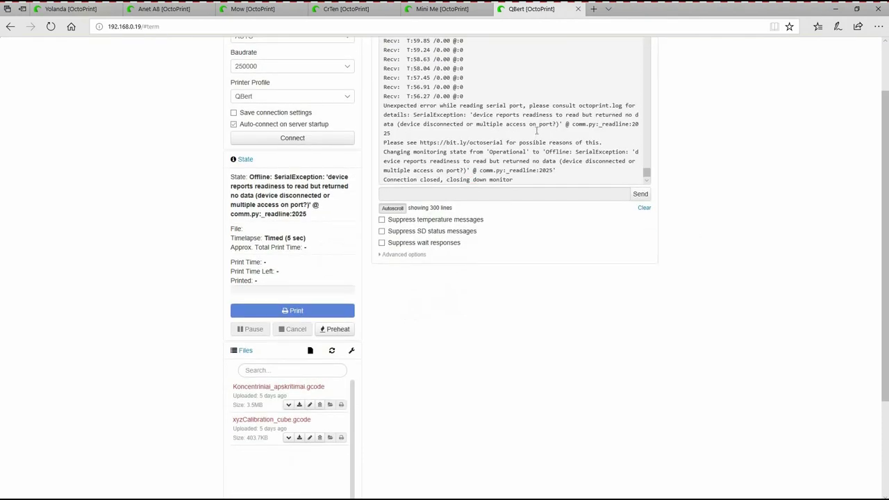
scroll(528, 125, up, 5)
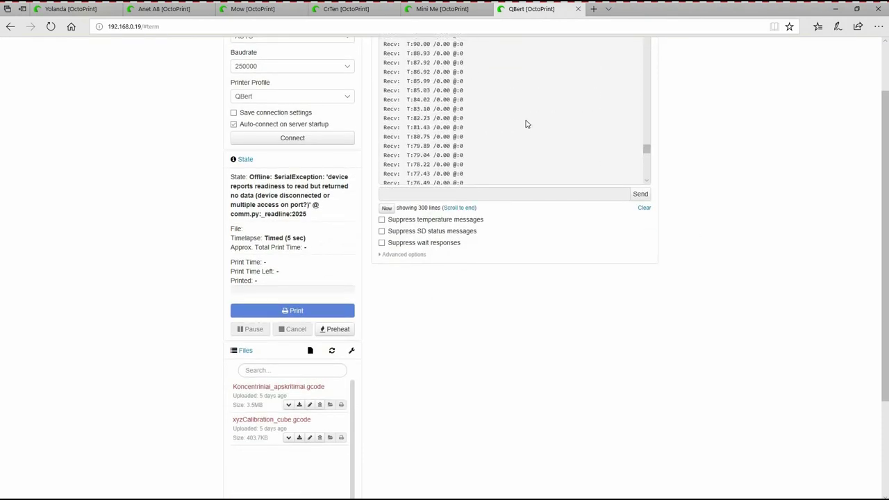
scroll(528, 124, up, 5)
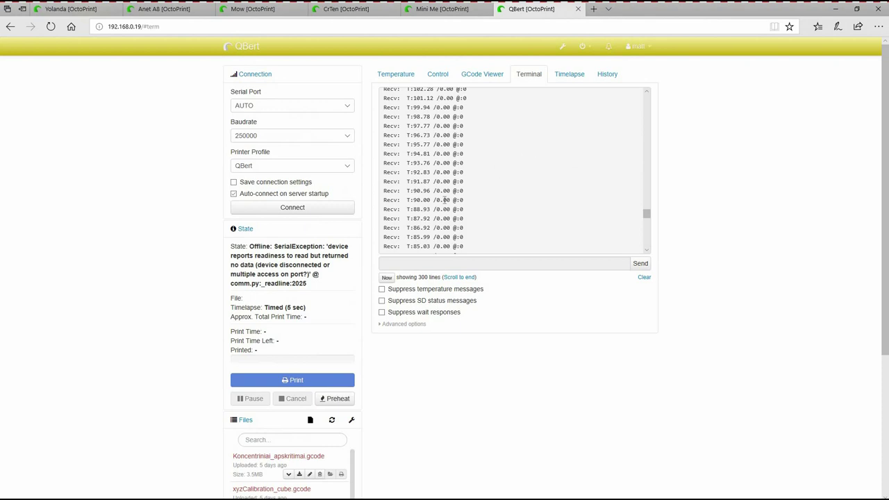
scroll(445, 200, up, 5)
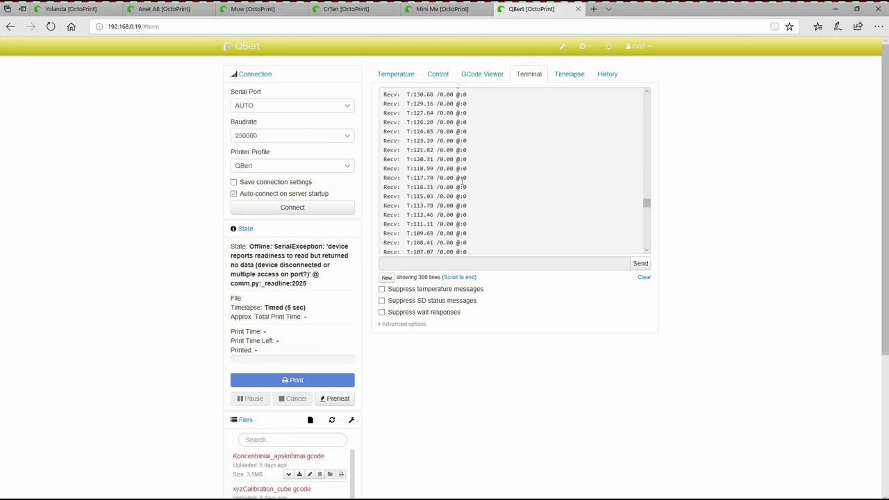
scroll(462, 181, up, 3)
drag(467, 158, 423, 148)
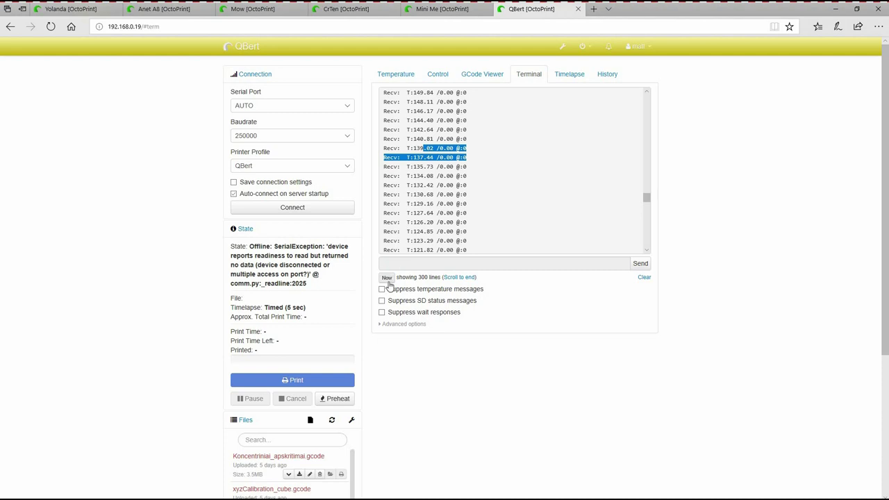
- Jump the terminal log to its newest lines and scroll around them
click(387, 278)
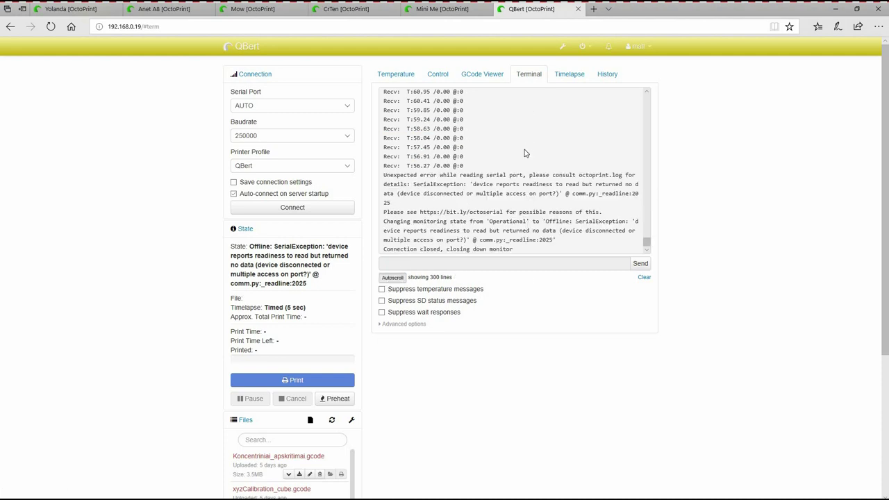
scroll(492, 202, up, 3)
scroll(490, 200, down, 5)
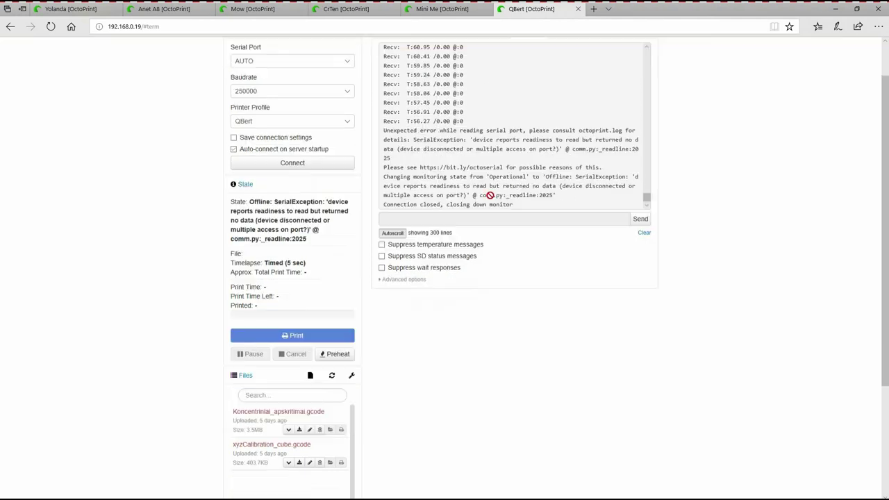
scroll(741, 306, up, 2)
scroll(455, 169, up, 4)
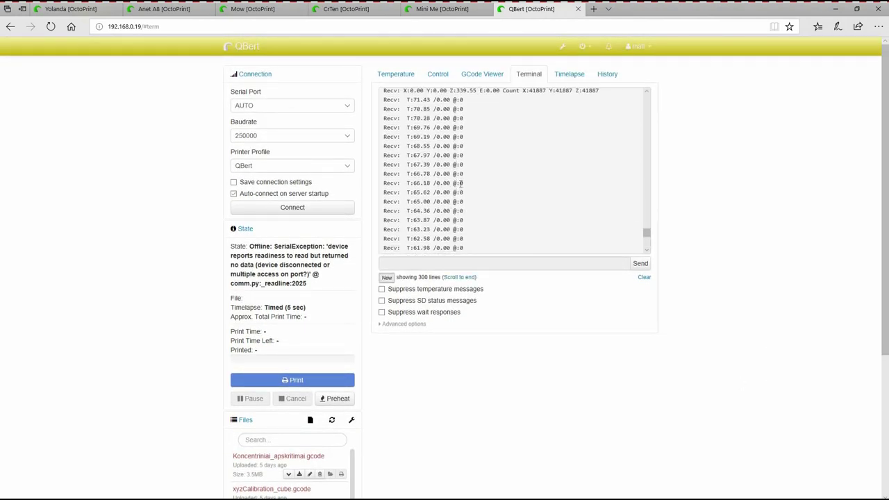
scroll(462, 182, down, 5)
scroll(462, 190, up, 3)
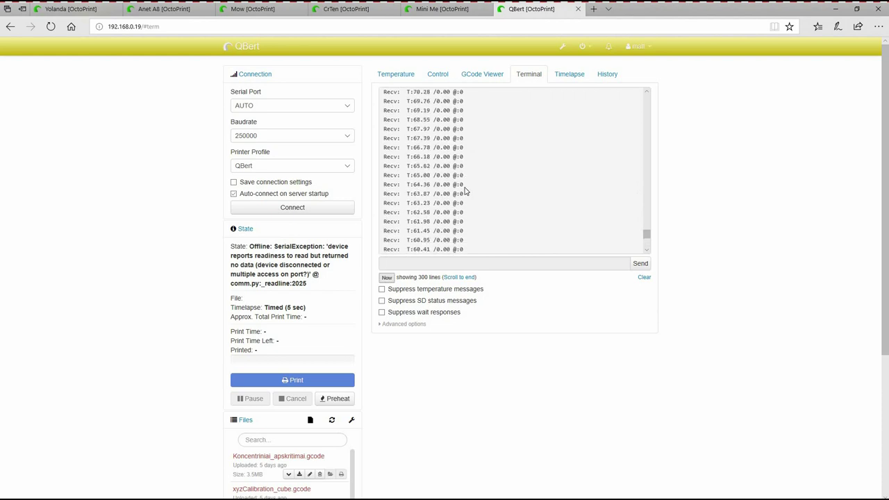
scroll(463, 192, down, 4)
scroll(707, 270, down, 1)
scroll(696, 273, up, 1)
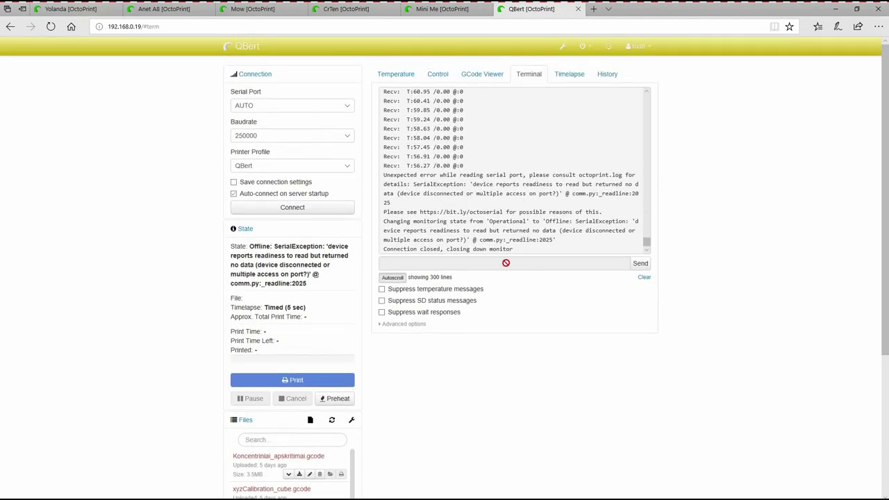
scroll(489, 187, up, 5)
- Drag-select several Recv temperature report lines in the terminal log
drag(540, 165, 468, 146)
click(468, 151)
scroll(468, 151, up, 3)
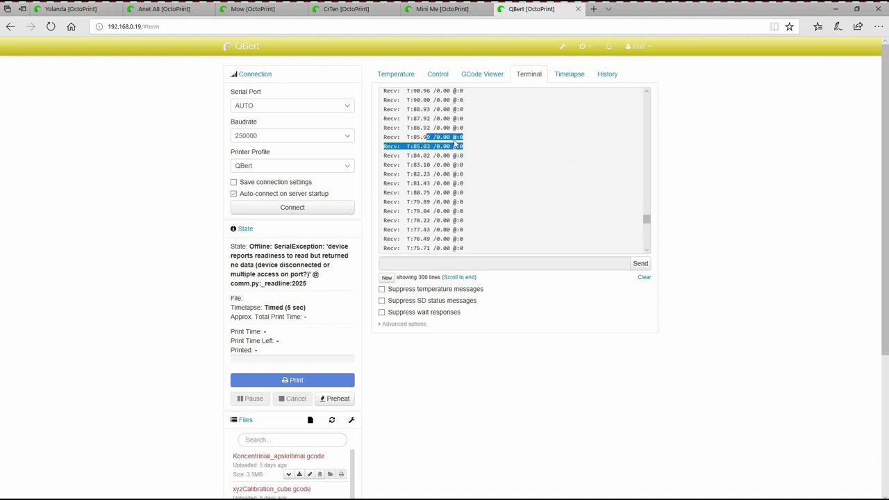
click(477, 141)
scroll(477, 141, up, 3)
drag(399, 132, 470, 143)
click(530, 162)
scroll(530, 163, up, 3)
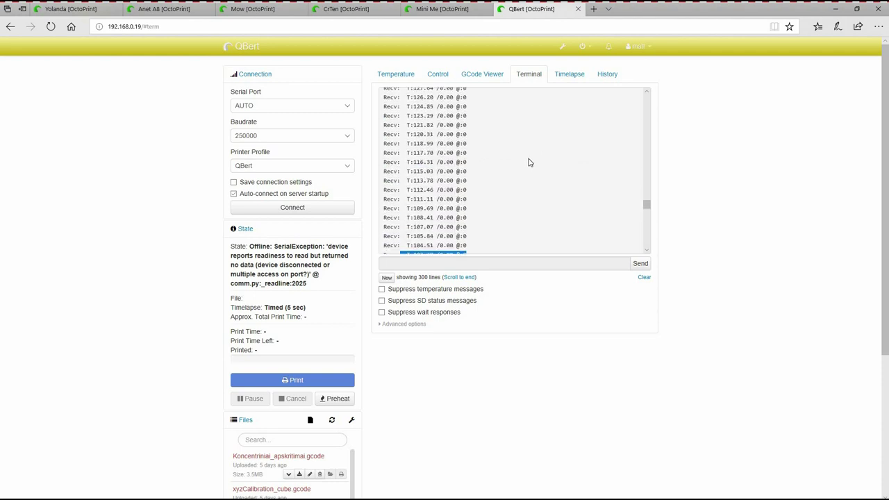
drag(530, 163, 502, 151)
click(502, 151)
scroll(502, 151, up, 3)
scroll(503, 151, up, 3)
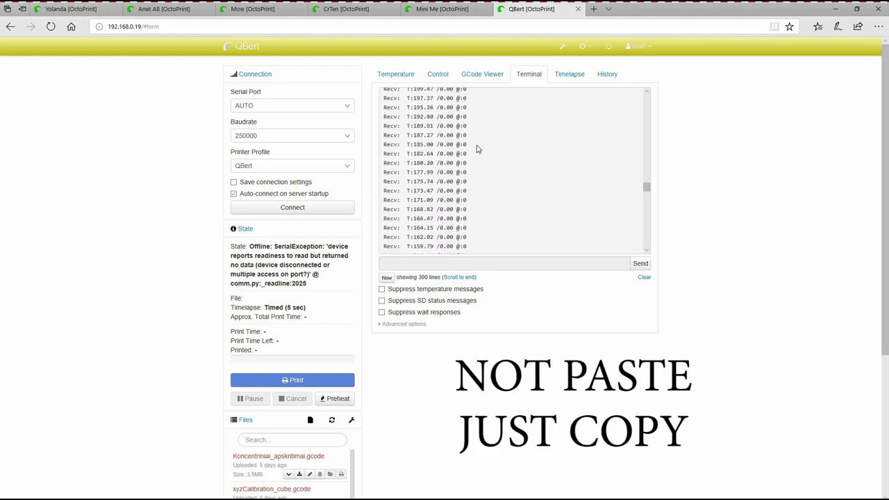
scroll(805, 248, down, 3)
scroll(800, 254, up, 3)
- Open QBert's settings at the EEPROM Marlin Editor Plugin page
click(564, 49)
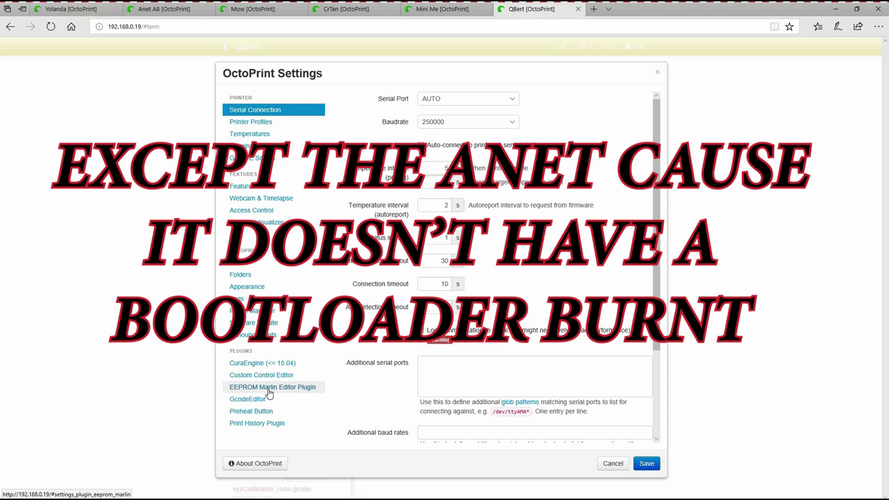
click(270, 393)
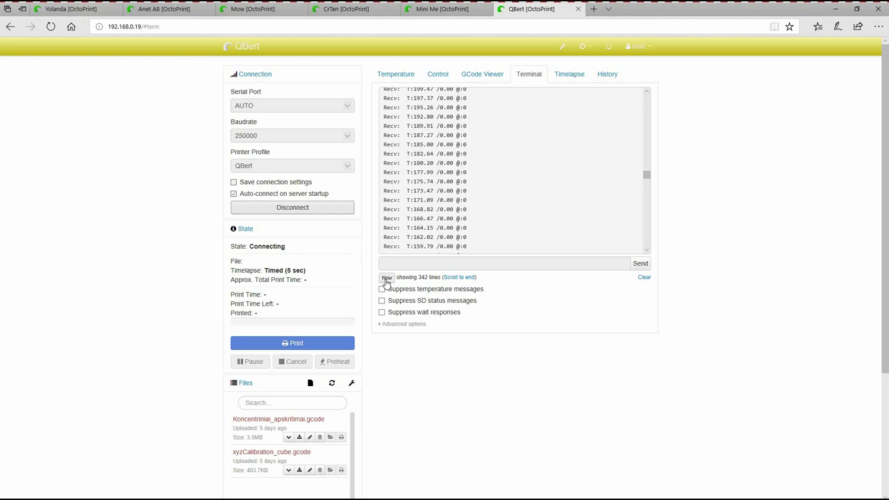
- Set the terminal to autoscroll with QBert Operational, then reopen settings
click(387, 279)
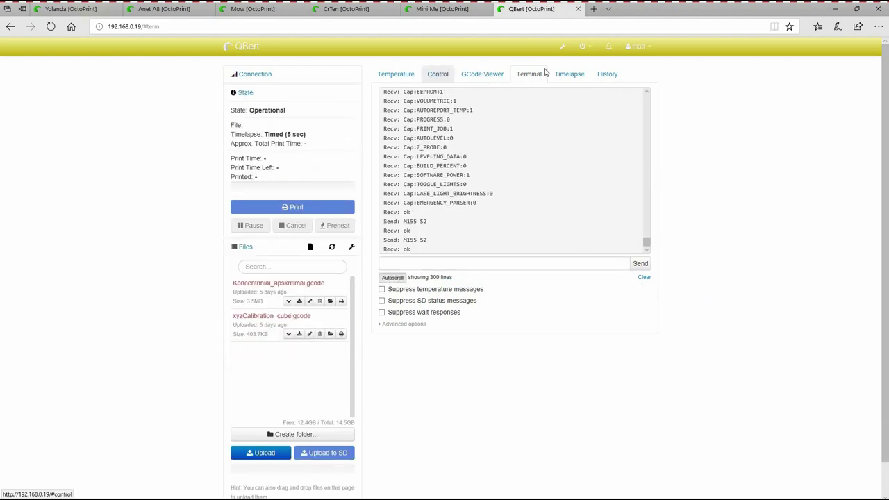
click(564, 46)
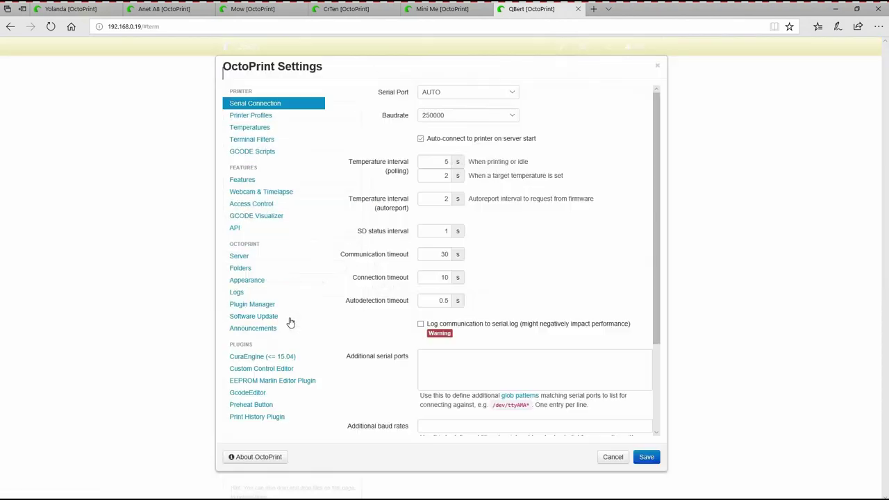
- Review QBert's Marlin 1.1.8 EEPROM values: 80 steps/mm per axis, extruder 105.40
click(254, 389)
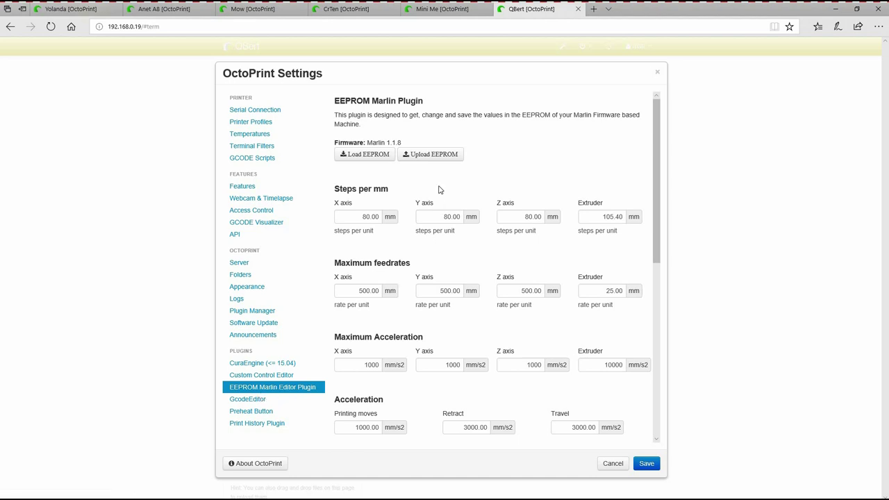
scroll(439, 190, down, 3)
scroll(451, 192, down, 6)
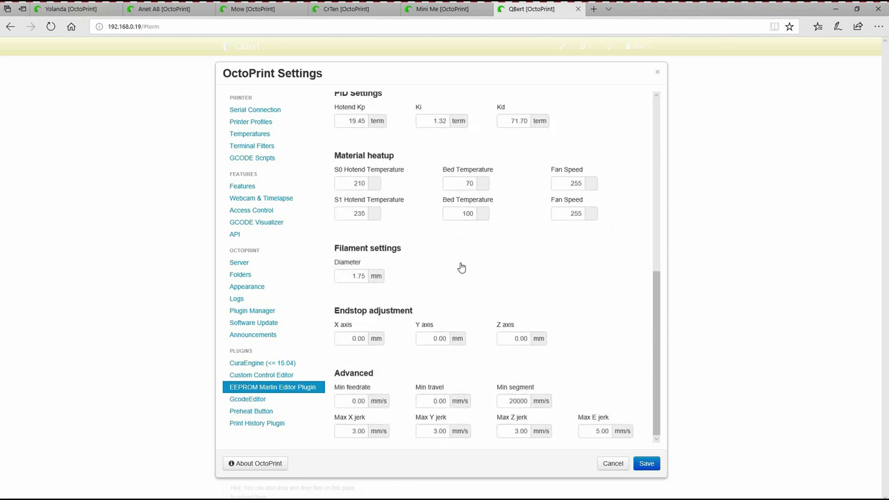
scroll(472, 340, up, 9)
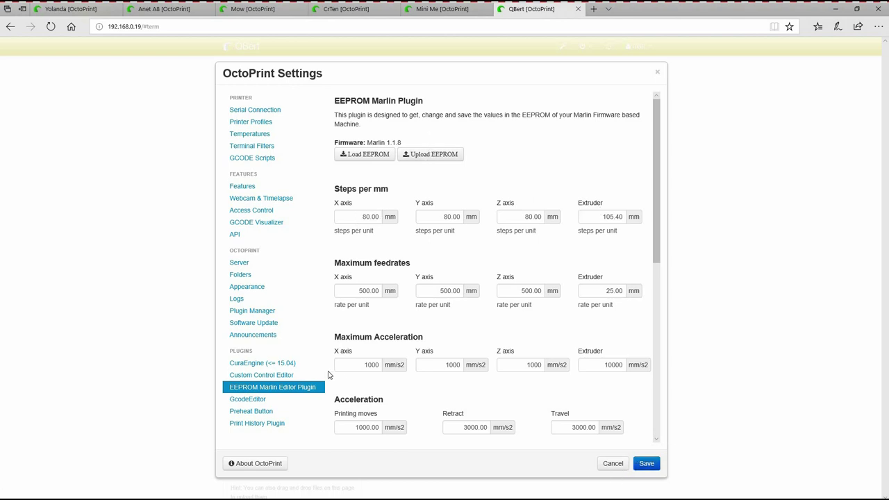
- Cancel QBert's settings, then open and save Yolanda's settings
click(612, 463)
click(89, 10)
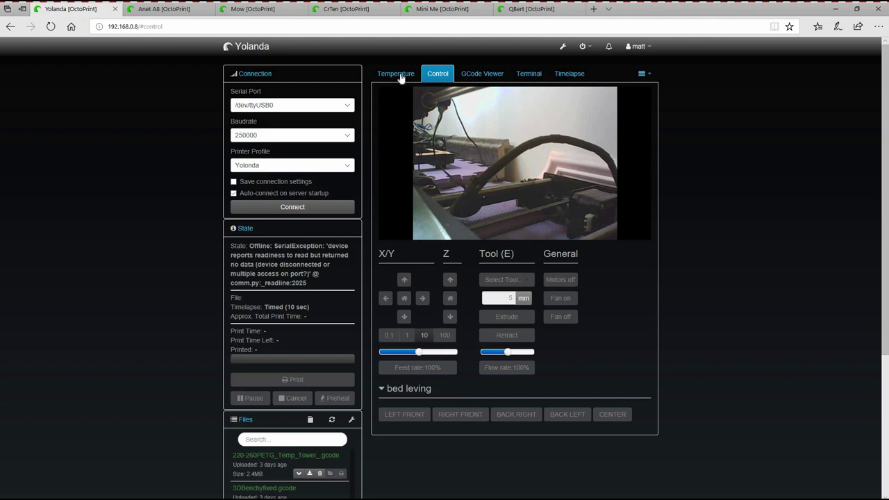
click(562, 47)
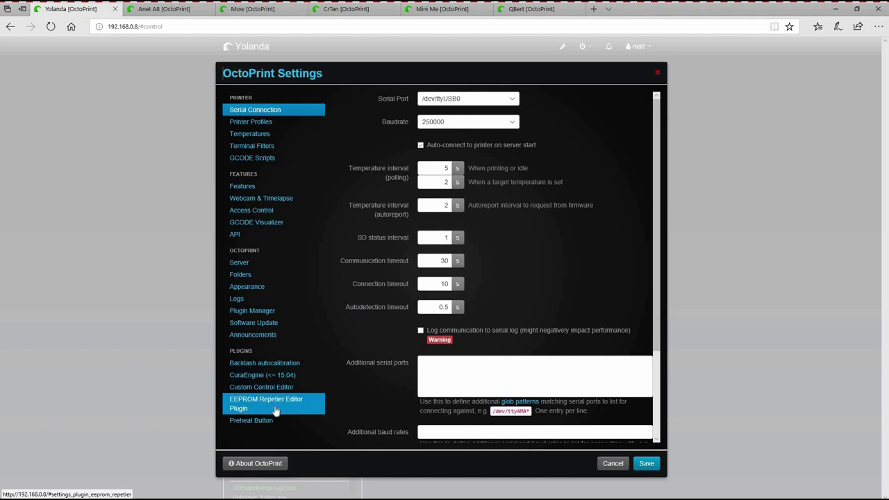
click(647, 464)
- Open and cancel Mini Me's settings, then switch to the CrTen printer page
click(443, 9)
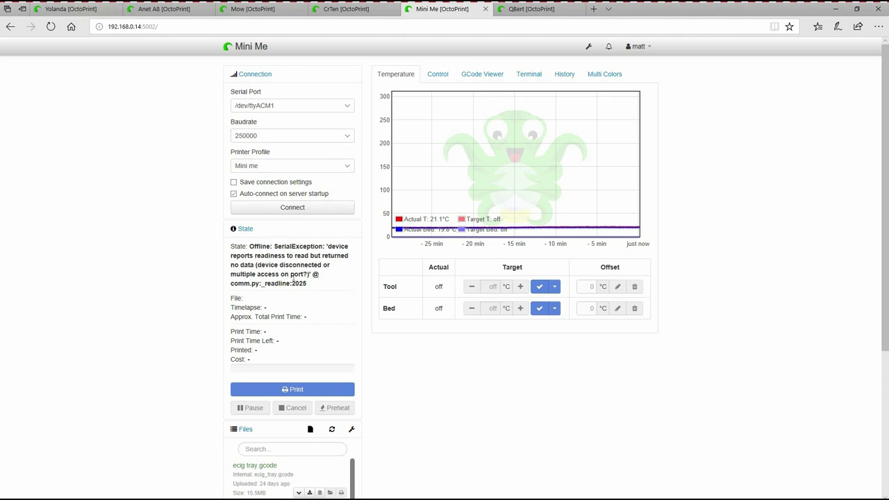
click(589, 45)
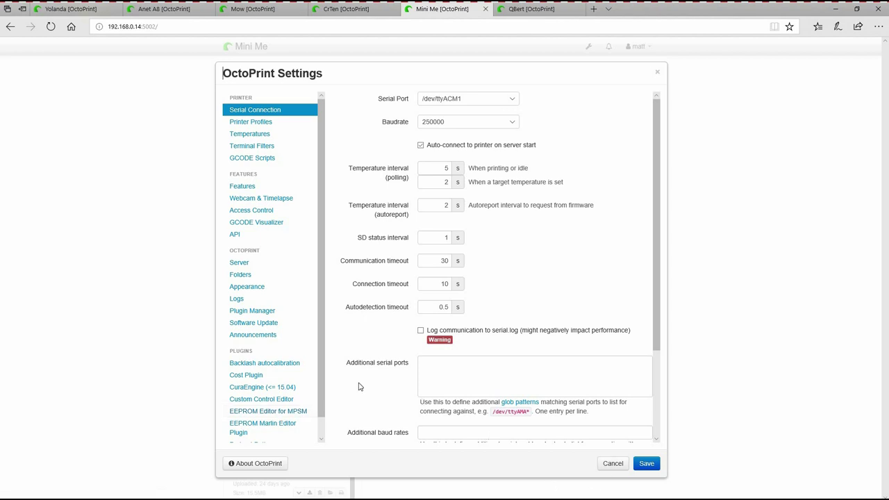
click(615, 464)
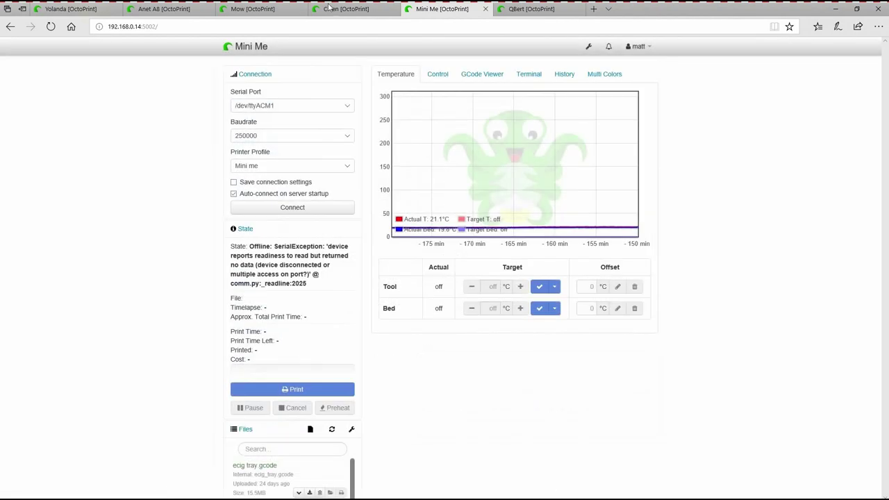
click(328, 9)
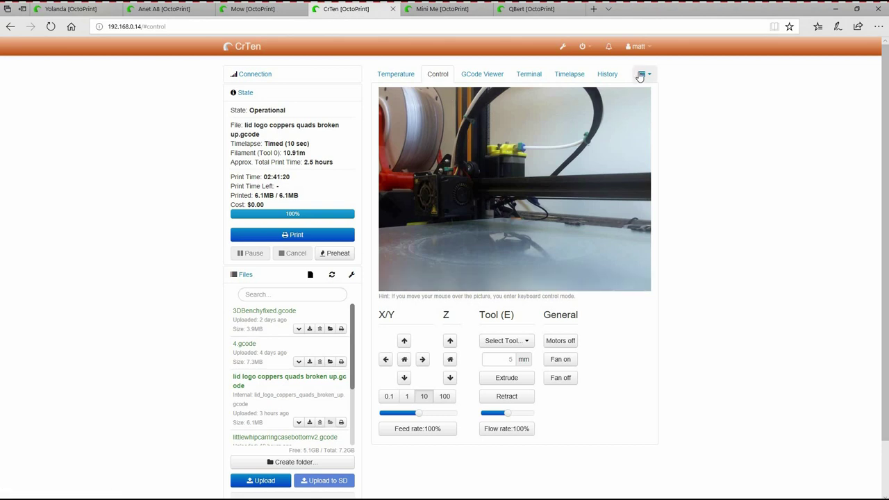
- Reveal the Multi Colors tab, check CrTen's installed plugins, cancel, and open GCode Viewer
click(640, 75)
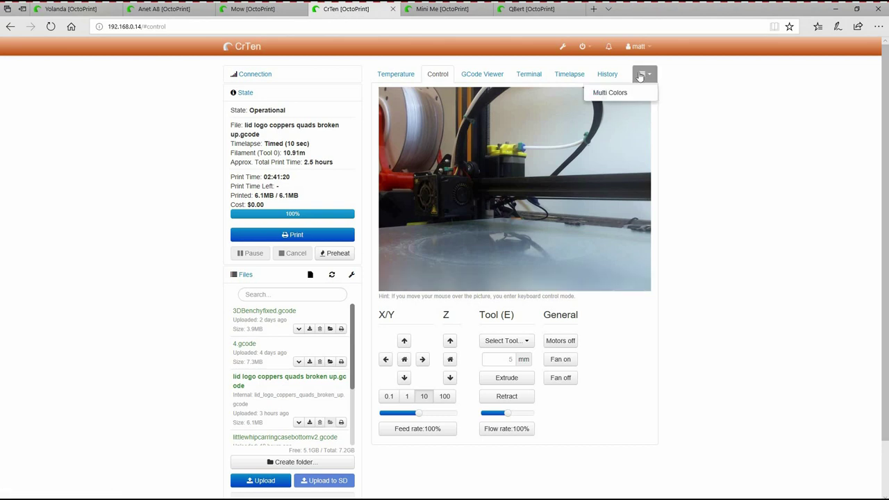
click(562, 46)
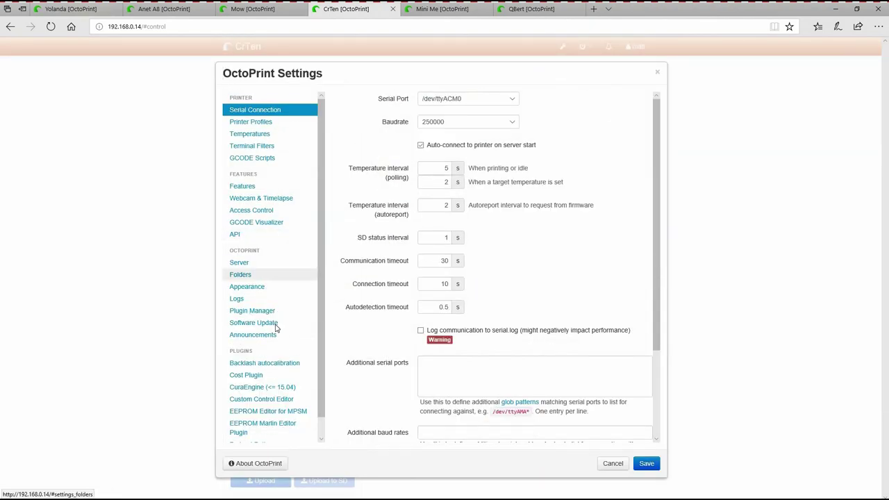
scroll(277, 347, down, 1)
click(252, 291)
drag(399, 217, 326, 221)
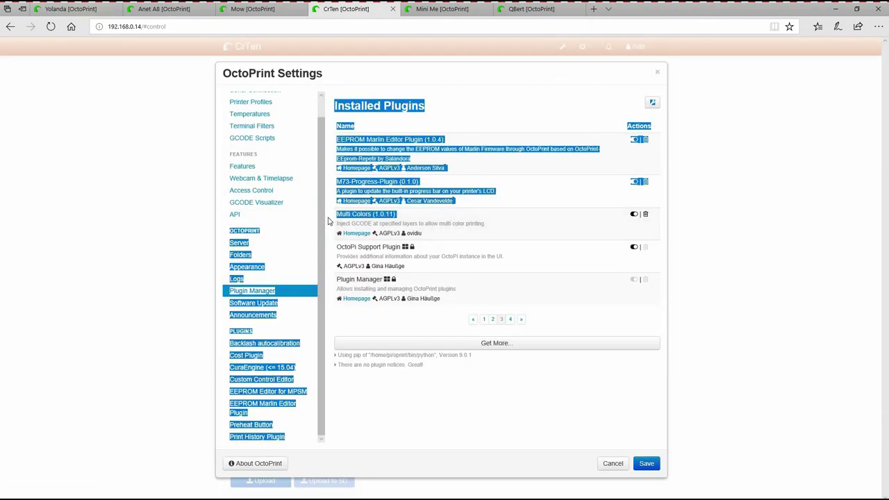
click(361, 252)
click(613, 464)
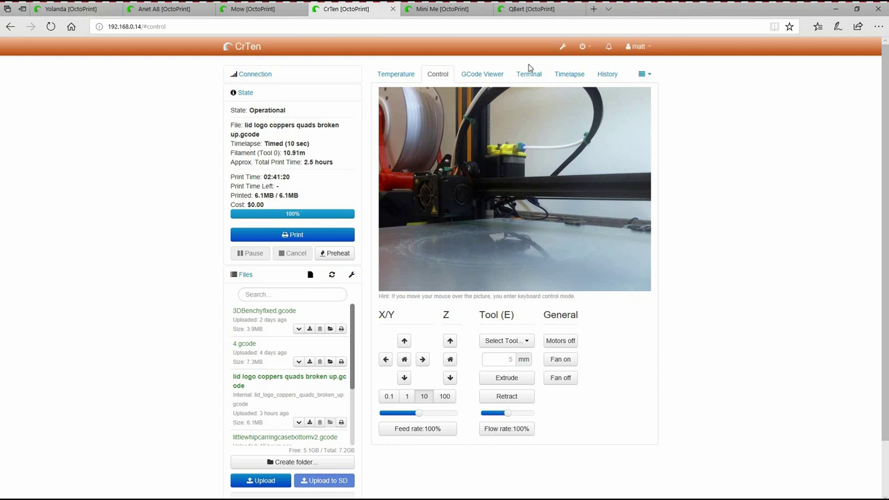
click(487, 75)
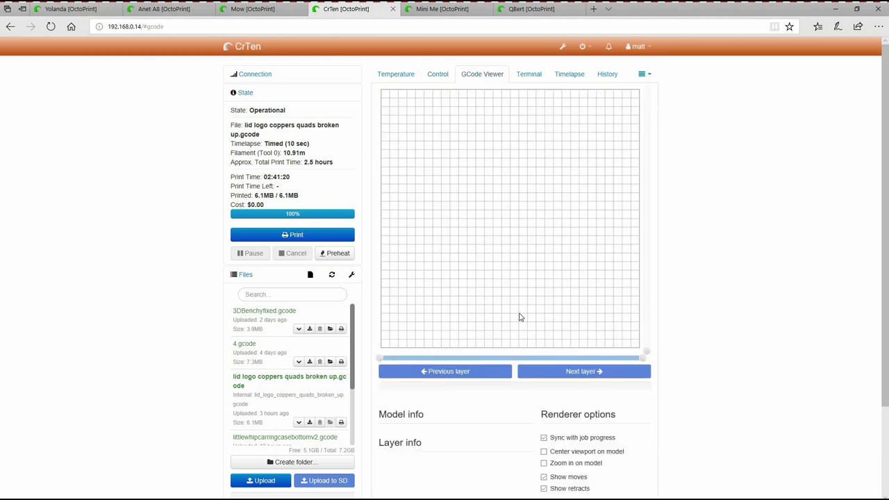
- Load the lid logo G-code into the CrTen viewer and step up to layer 6 at Z 1.35
click(482, 74)
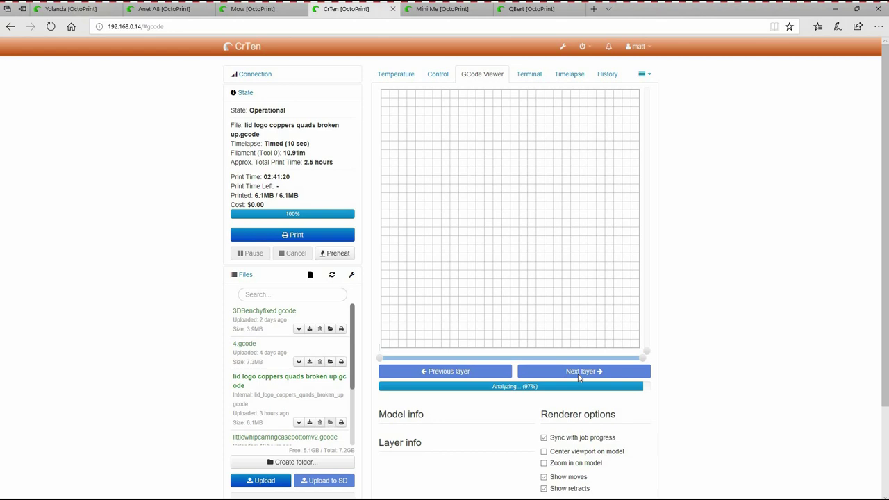
click(573, 372)
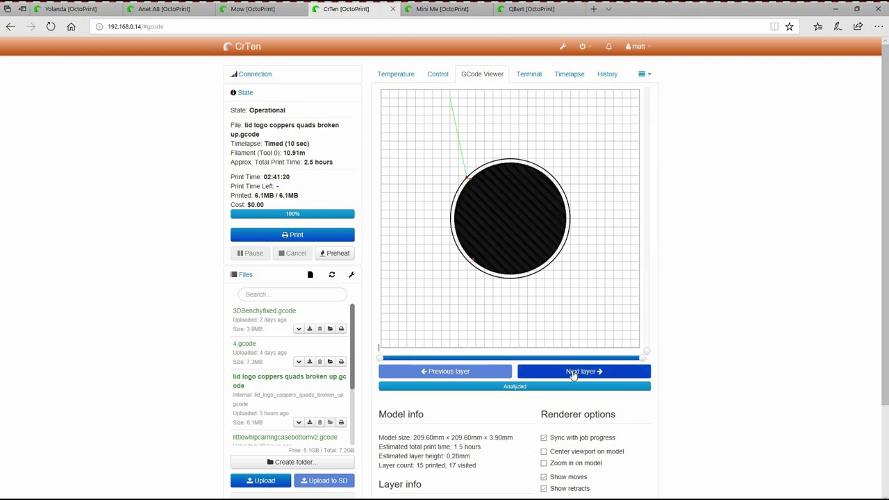
click(573, 372)
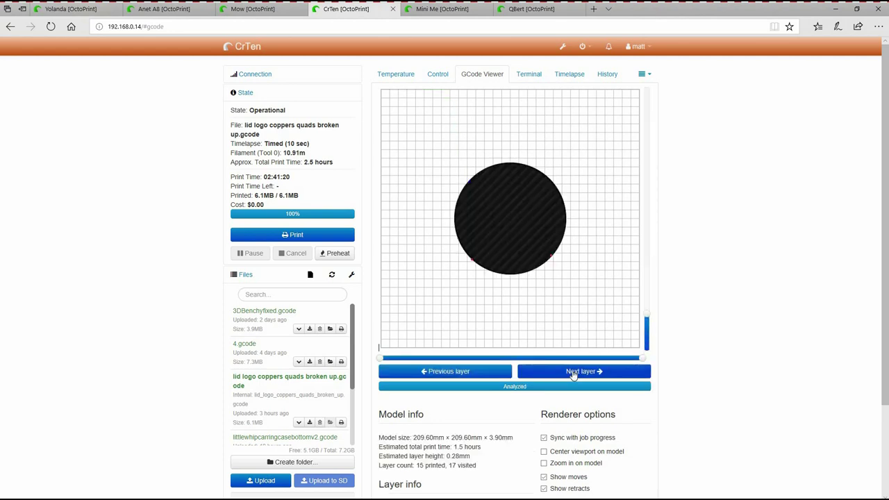
click(573, 373)
click(573, 372)
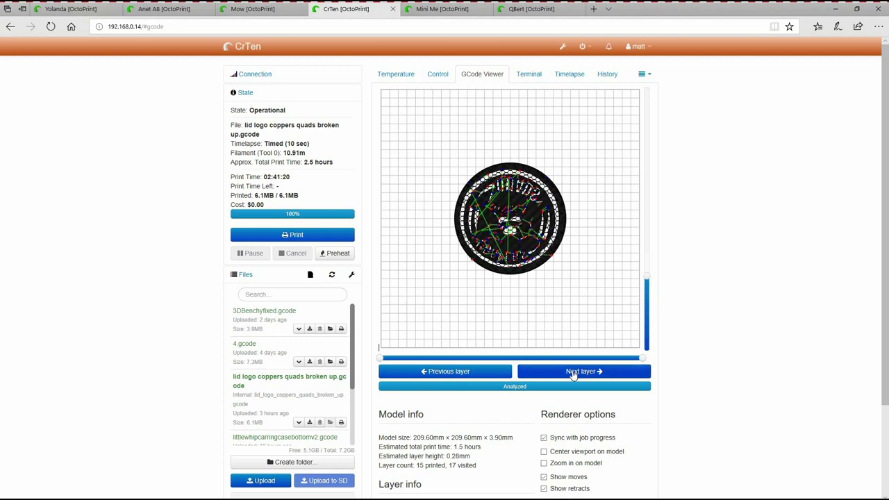
click(573, 373)
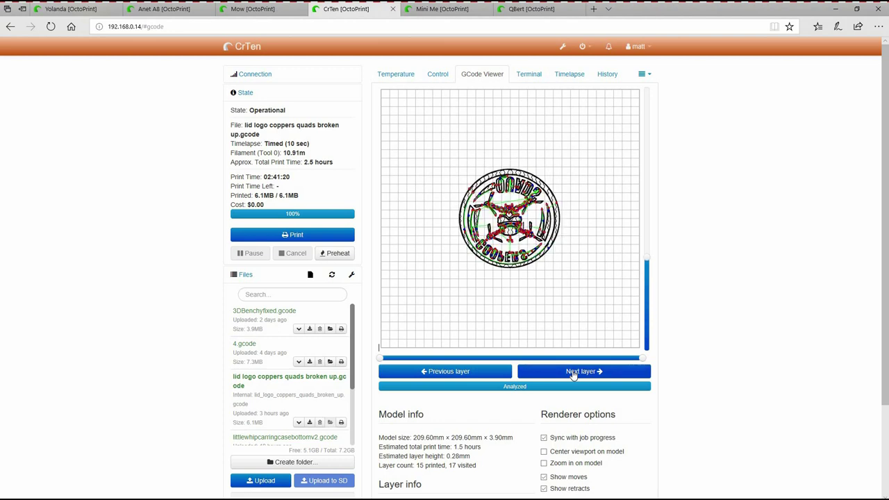
click(573, 372)
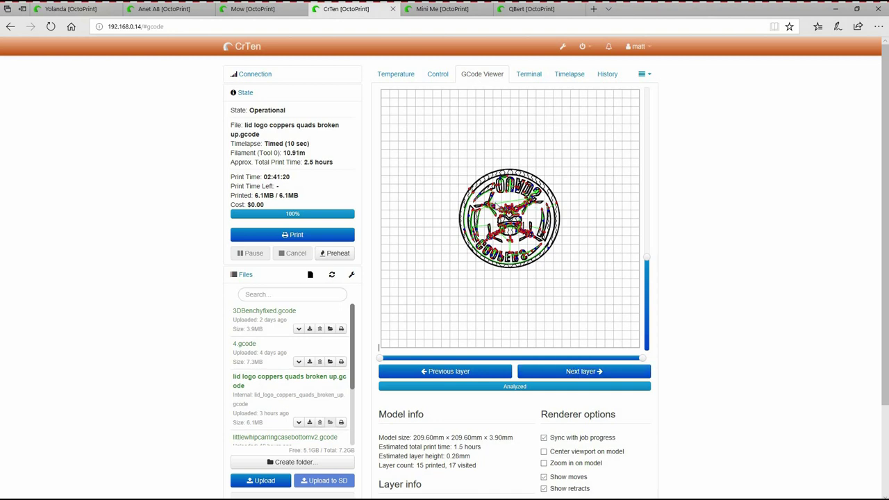
mouse_move(647, 259)
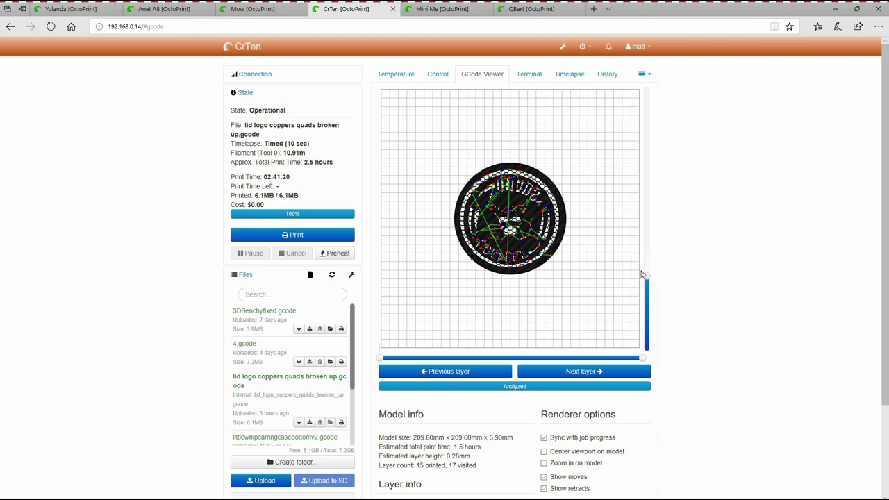
mouse_move(646, 278)
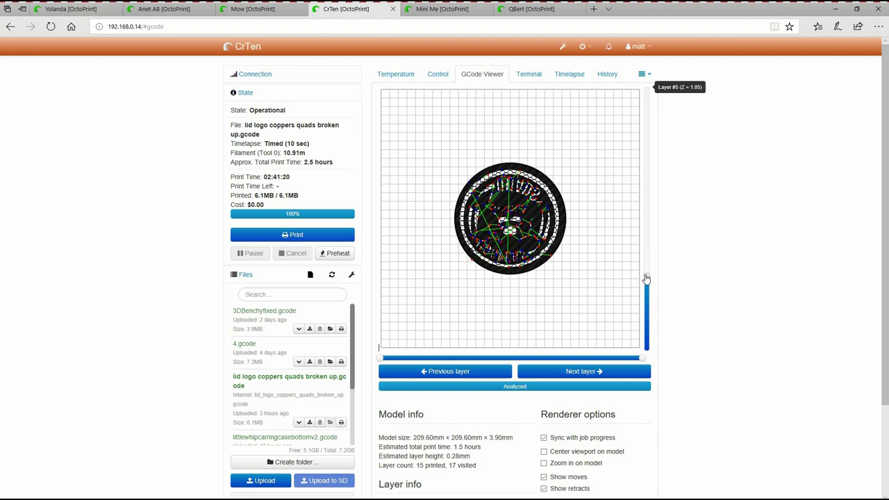
click(587, 372)
mouse_move(646, 258)
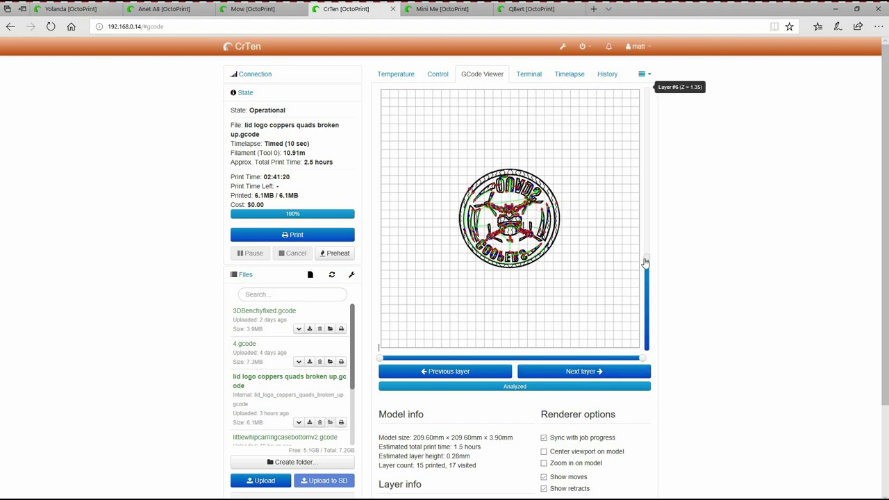
- In Multi Colors, enter layer 5 and check M600 under Advanced Options' Add GCODE
click(645, 75)
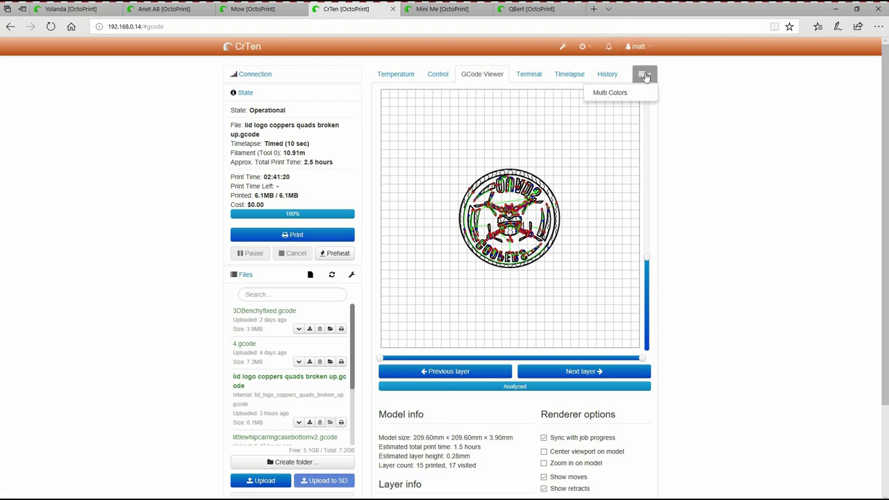
click(610, 93)
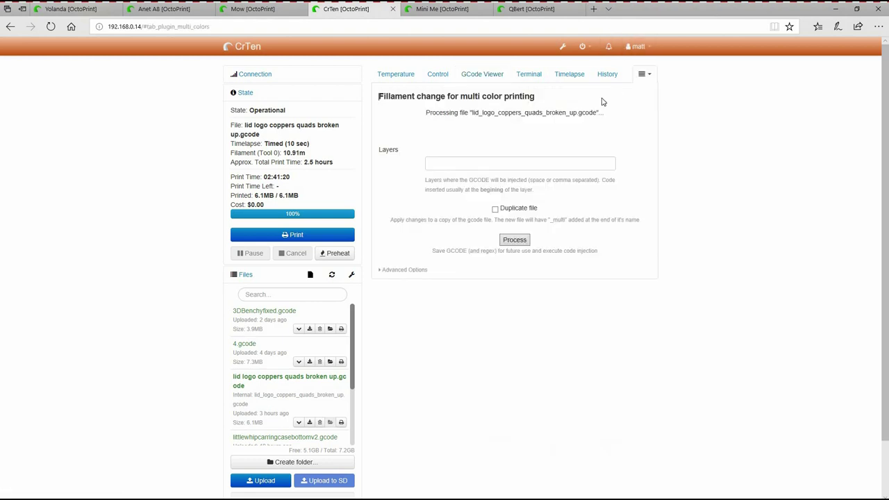
click(455, 165)
text(5)
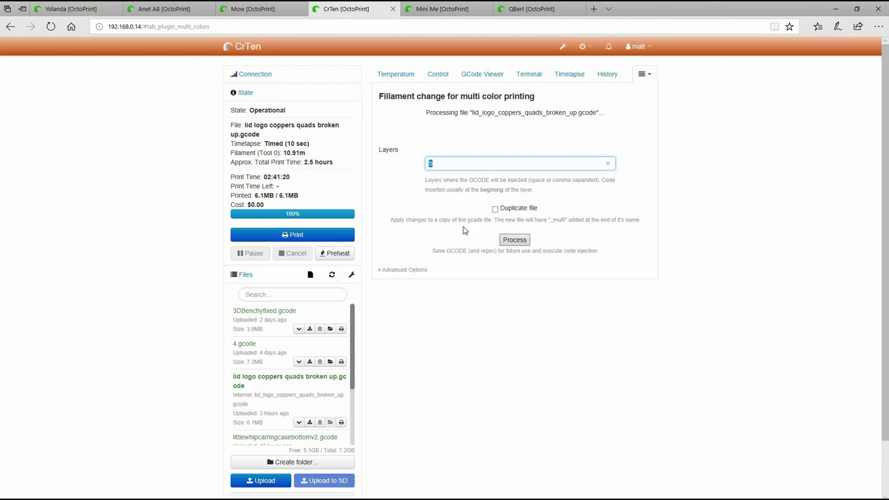
click(407, 271)
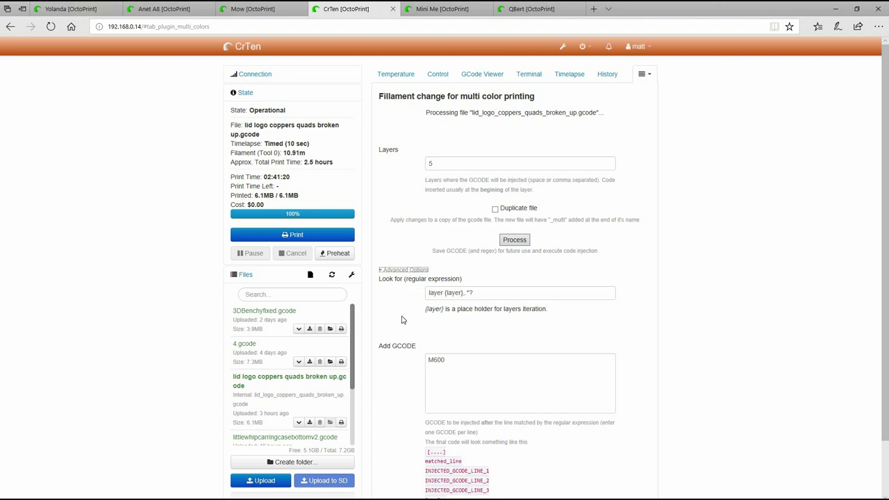
scroll(400, 316, down, 1)
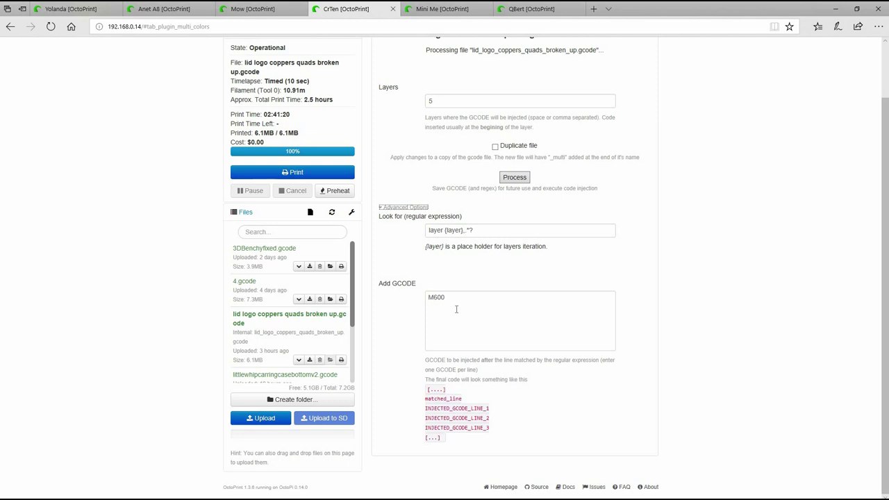
click(426, 304)
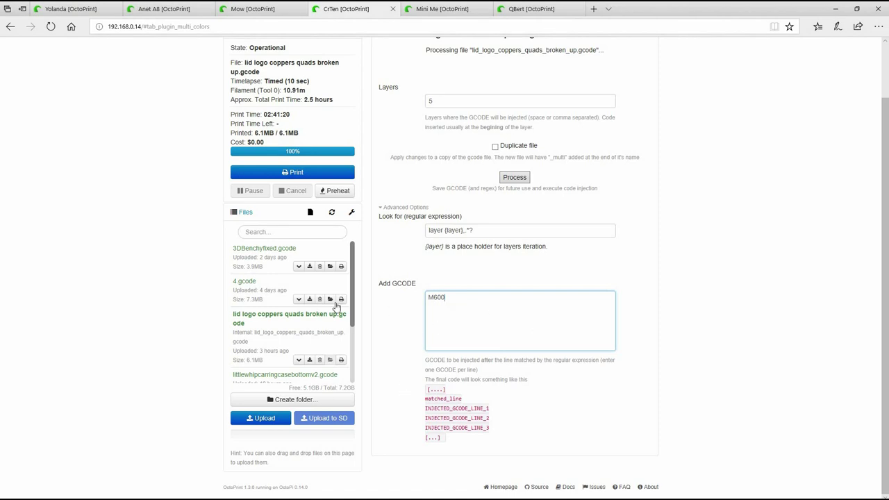
scroll(508, 312, up, 1)
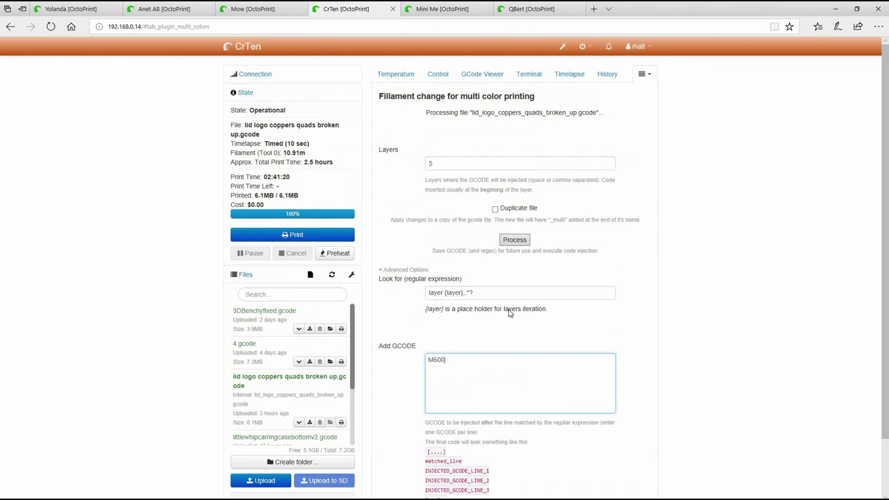
- Show CrTen's print history with dates, print times and filament usage
click(610, 75)
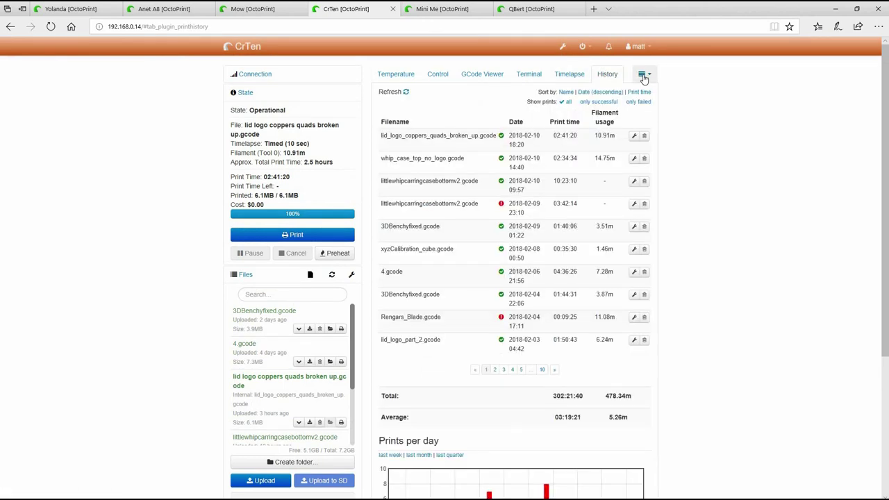
click(644, 76)
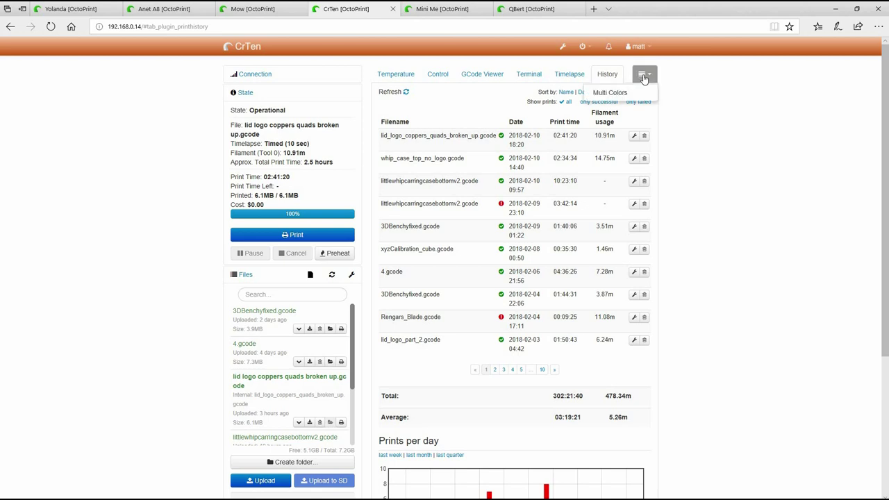
click(739, 155)
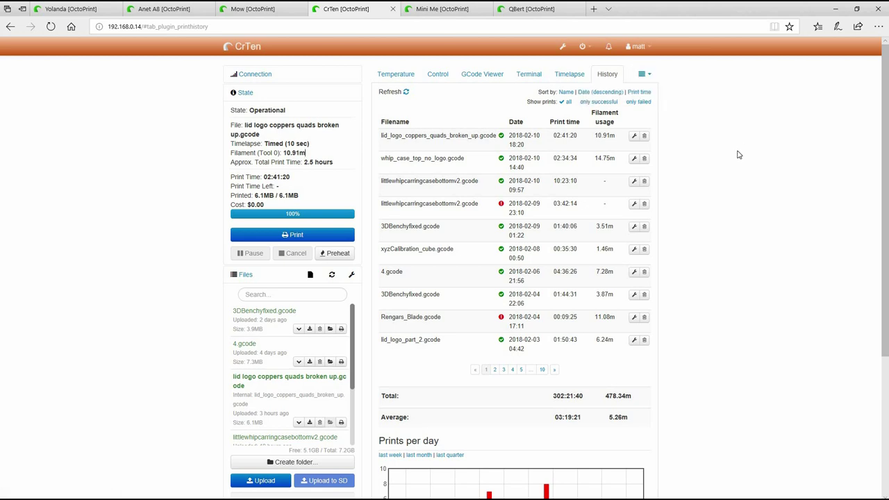